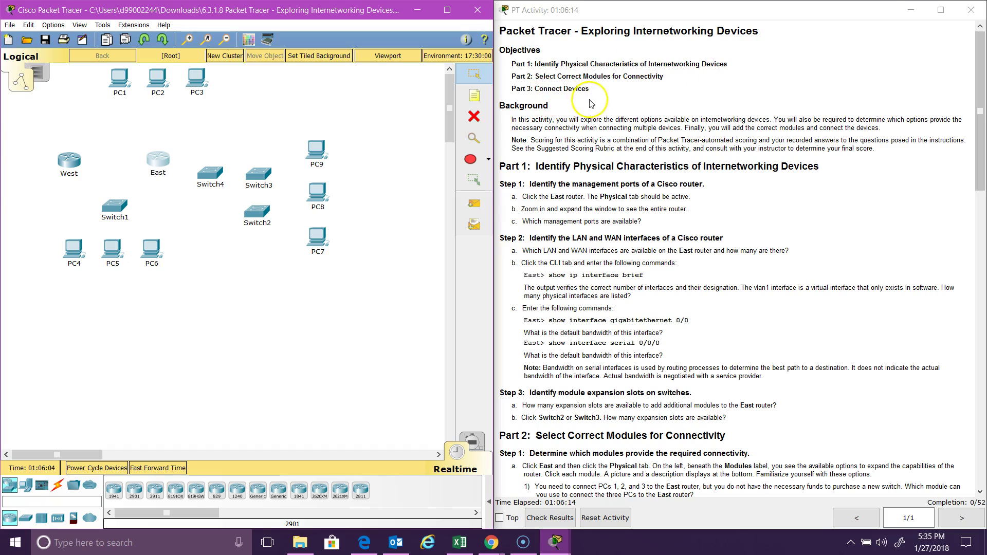
Open the East router's physical device view and zoom in to examine its management ports
left_click(527, 185)
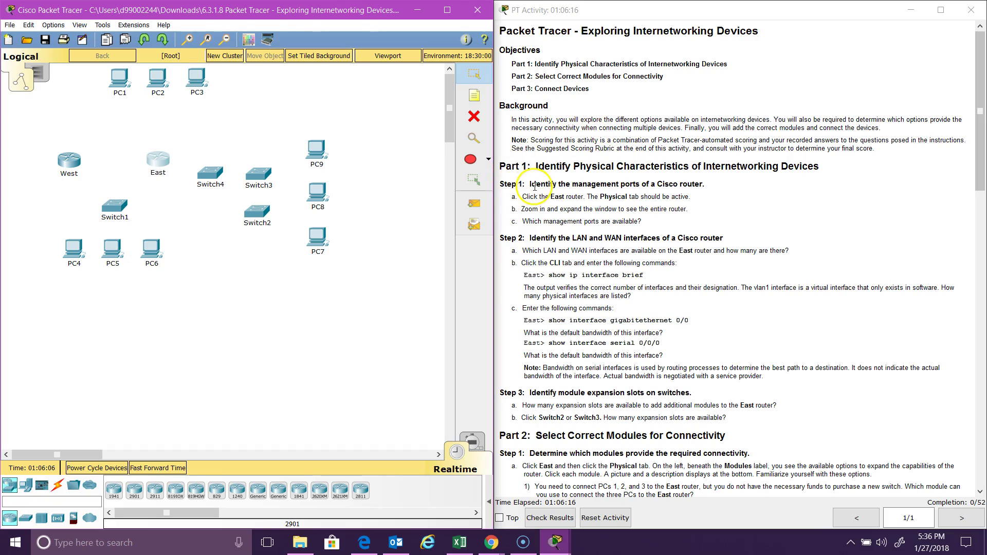
left_click(558, 186)
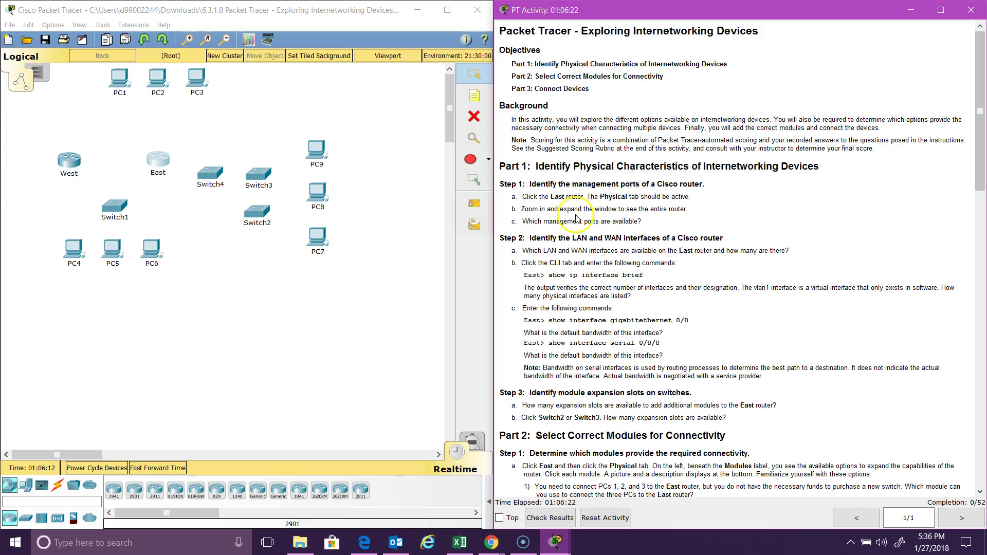
left_click(155, 159)
left_click_drag(410, 124, 235, 124)
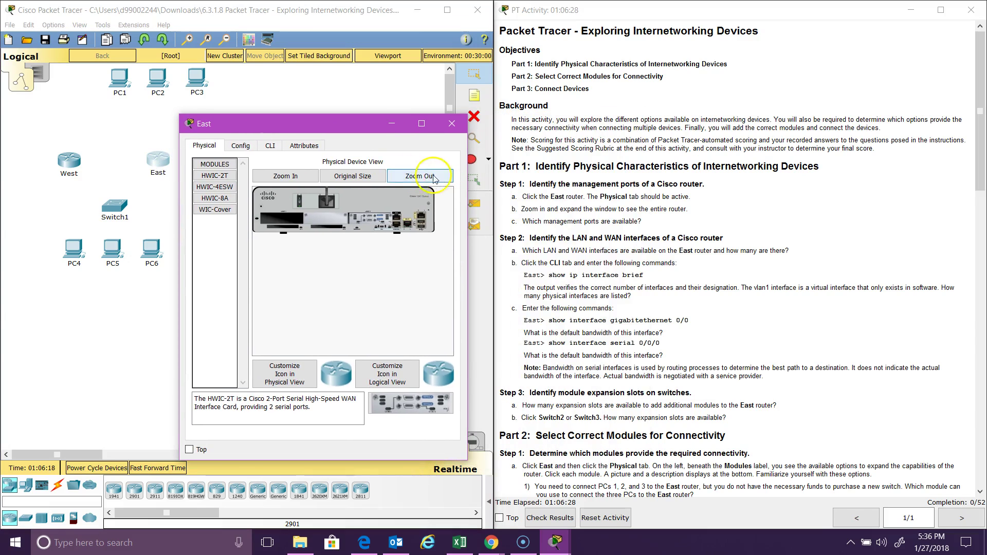
left_click(280, 177)
left_click_drag(300, 350, 394, 363)
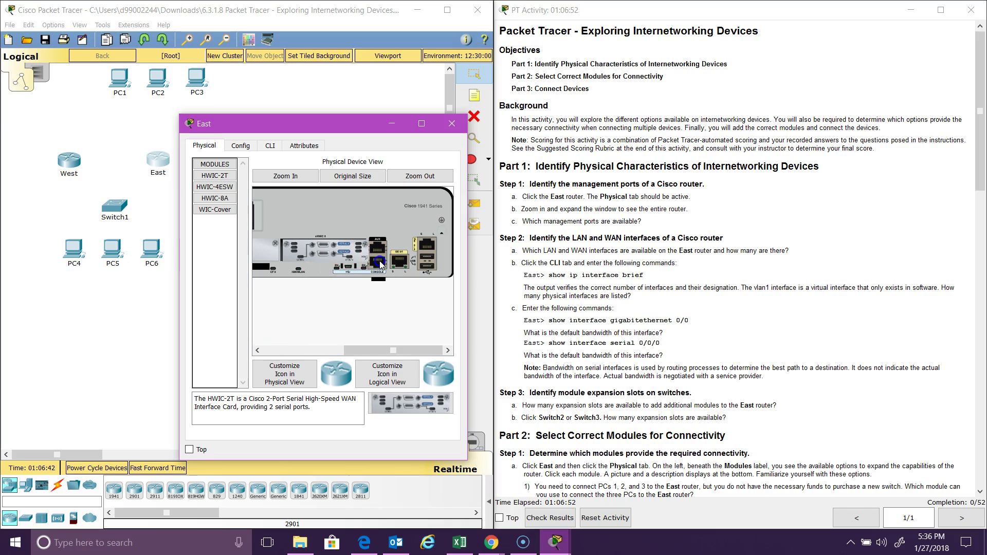
Review the descriptions of the HWIC-4ESW, HWIC-8A, WIC-Cover and HWIC-2T modules available for the East router
left_click(225, 190)
left_click(225, 199)
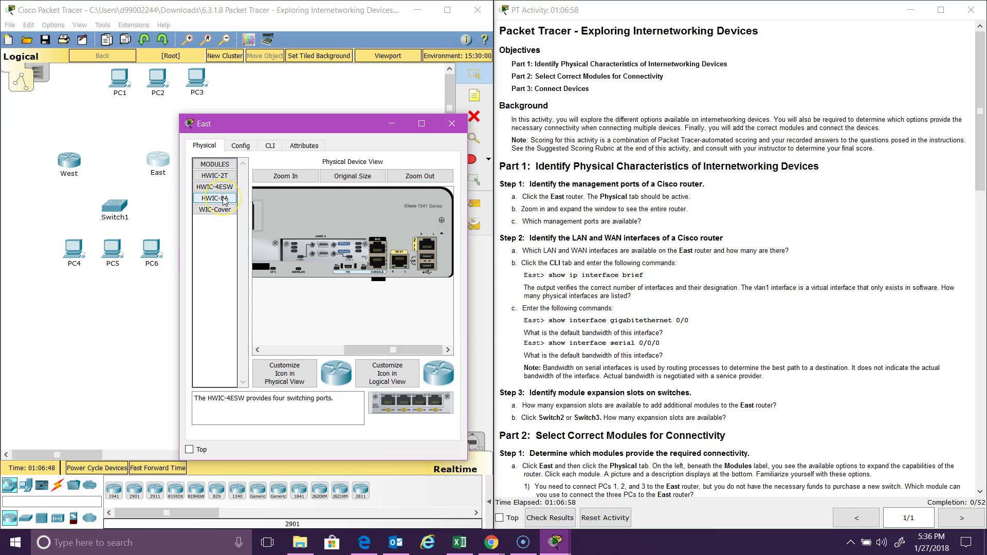
left_click(224, 200)
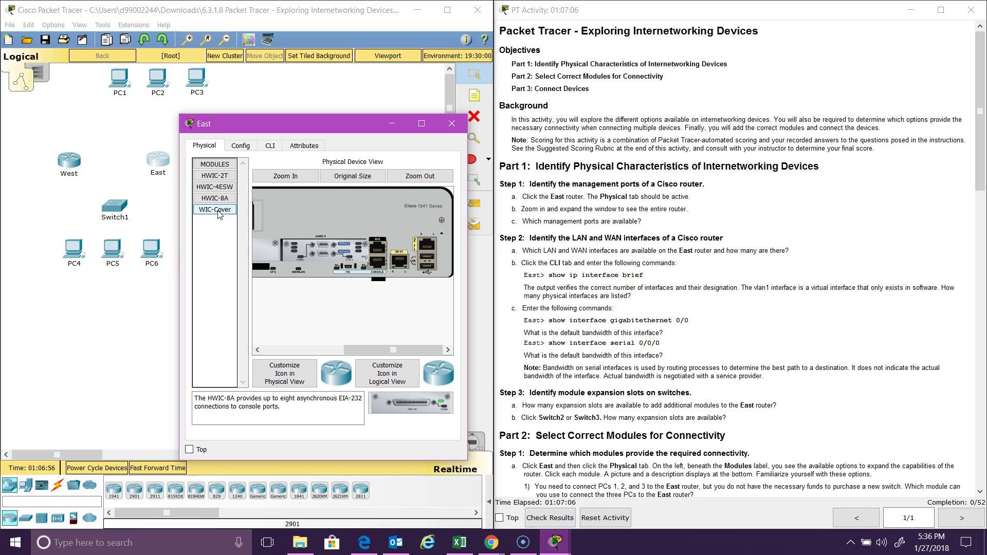
left_click(218, 210)
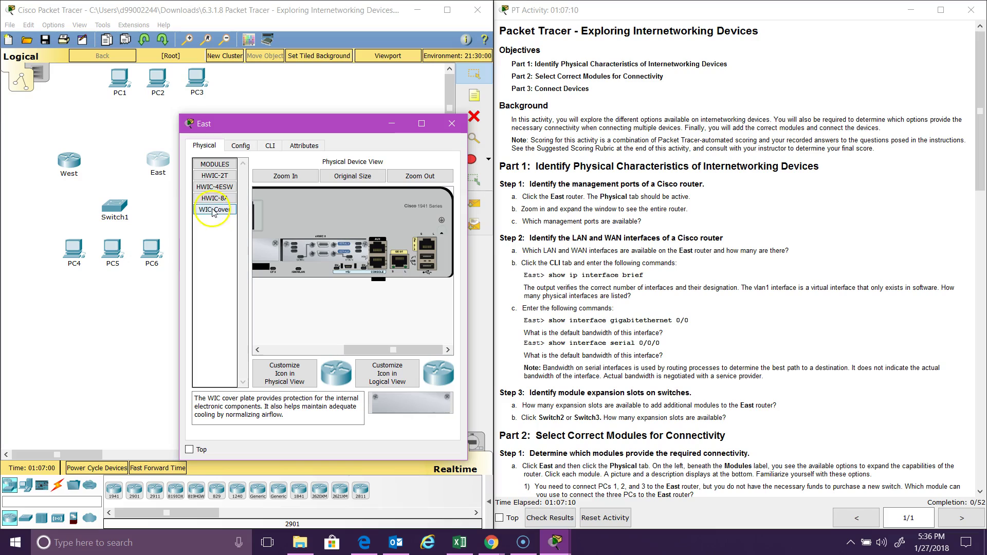
left_click(212, 200)
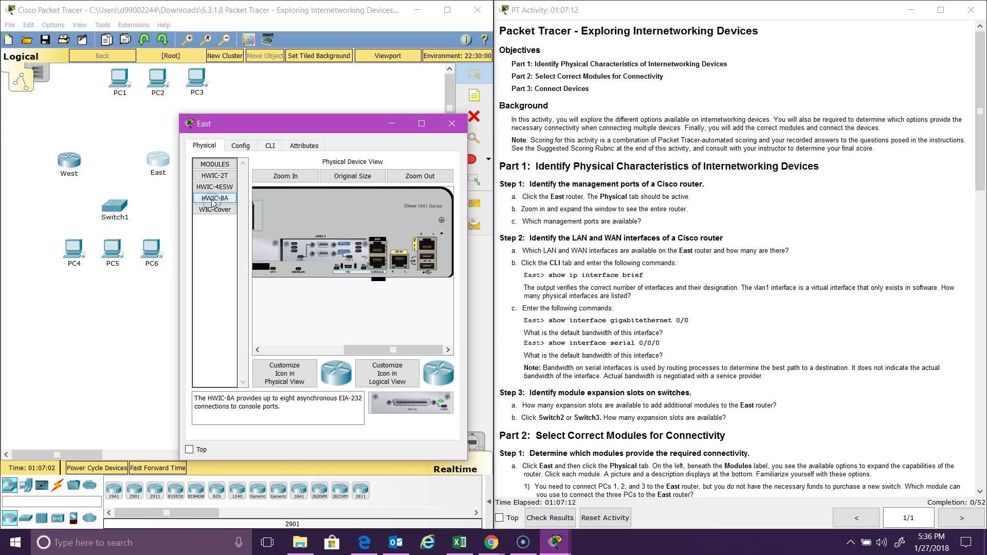
left_click(213, 190)
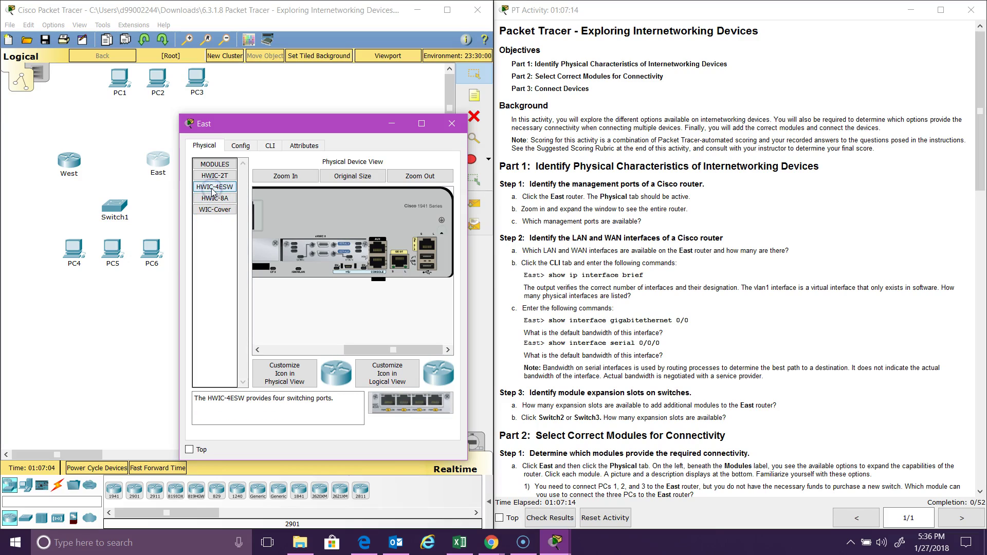
left_click(212, 176)
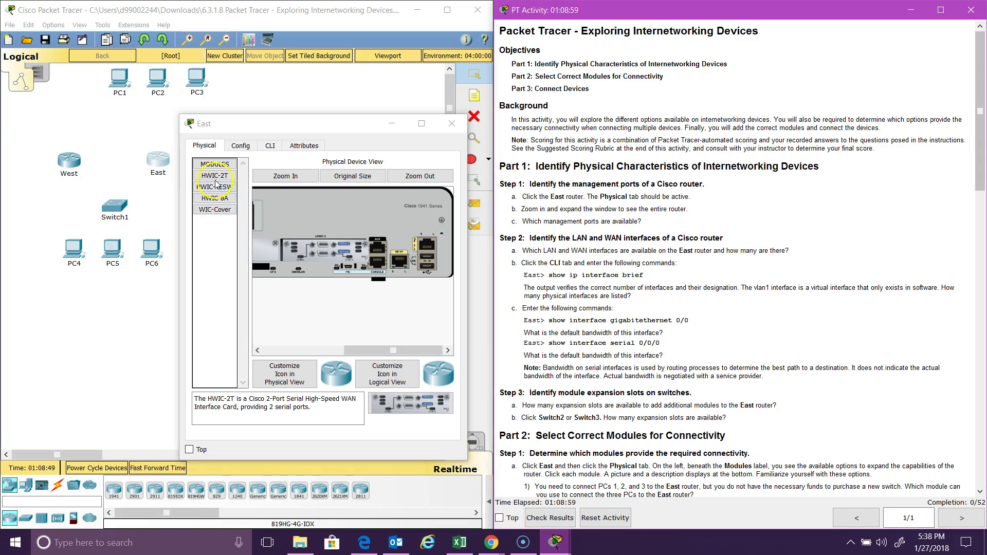
left_click(215, 176)
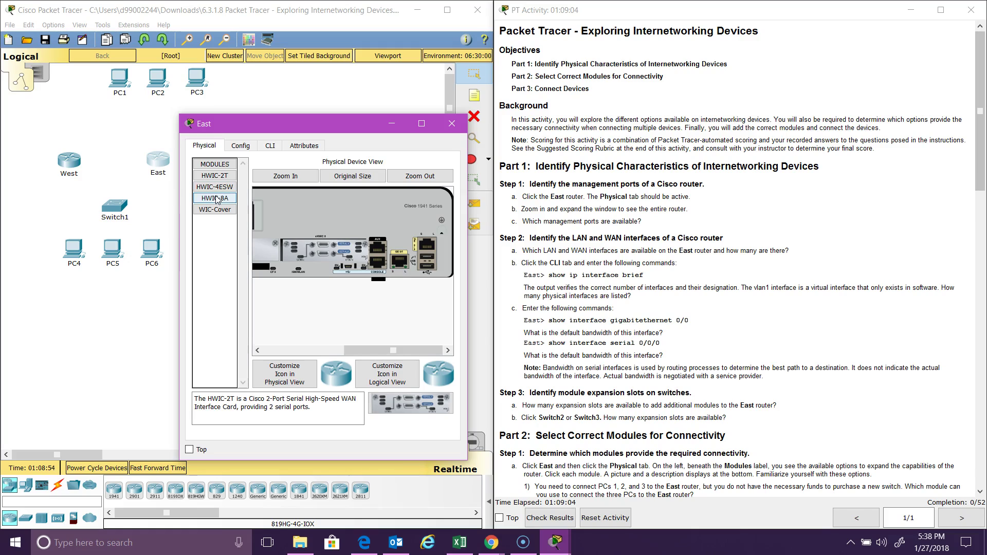
left_click(212, 187)
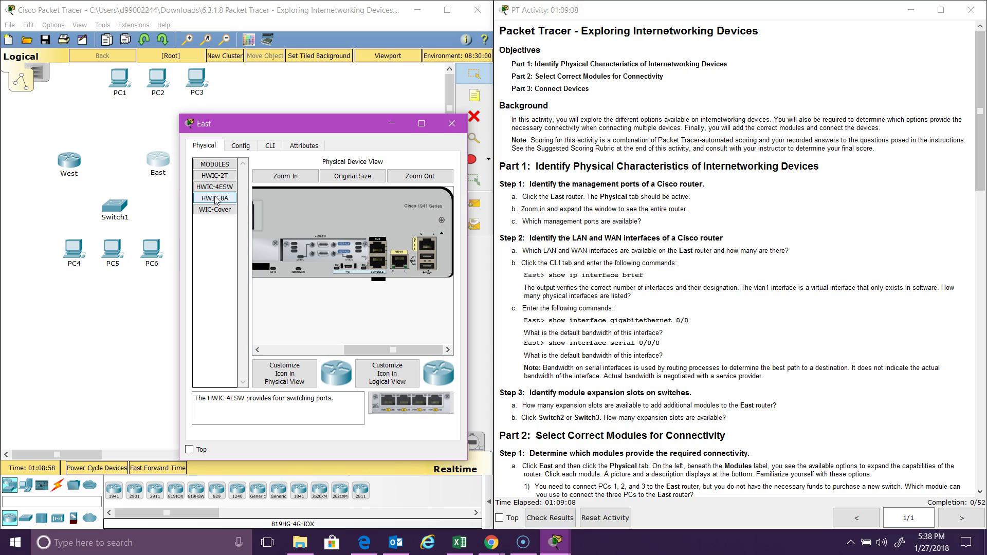
left_click(215, 198)
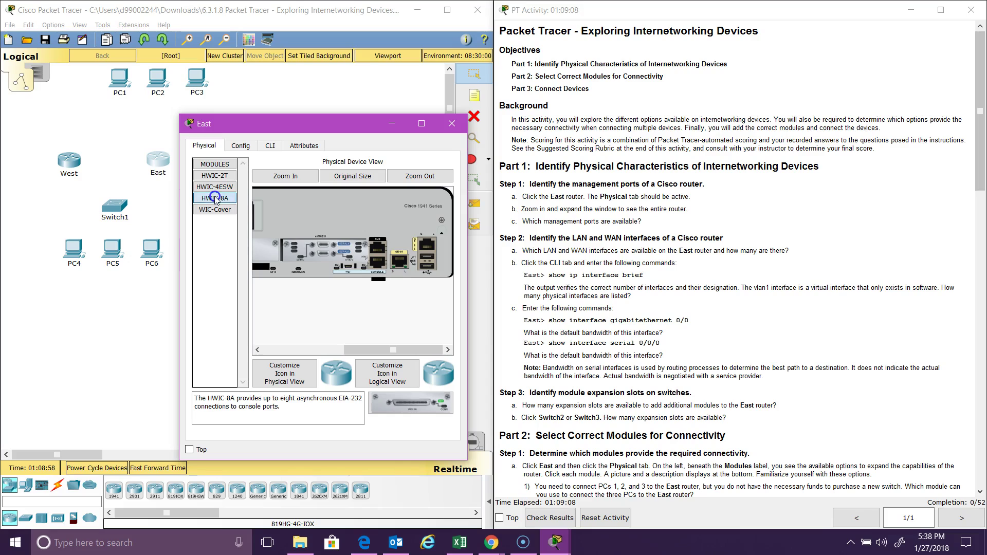
Run "show ip interface brief" in the East router's command line to list its interfaces
left_click(271, 146)
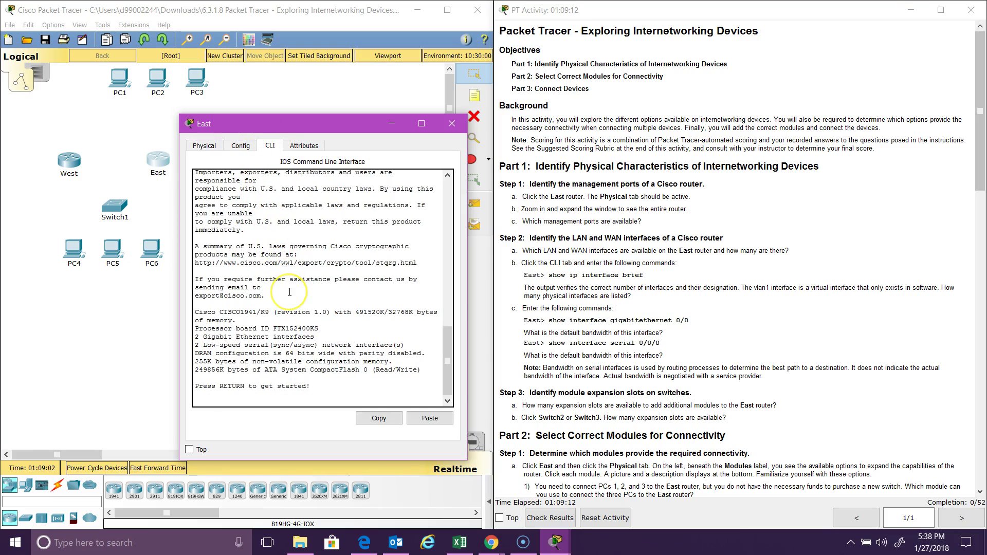
key("Return")
type("s")
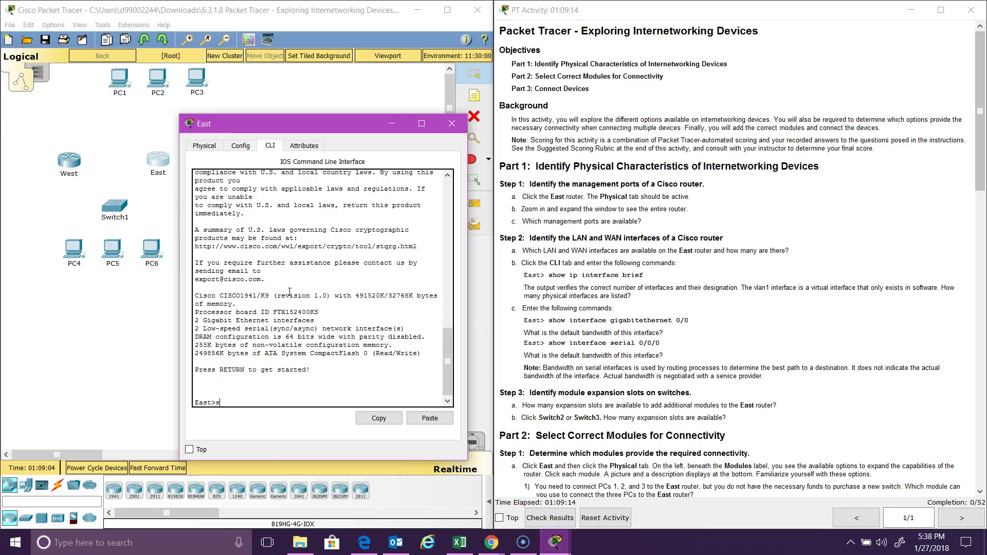
type("hiw ip interface brief")
key("Return")
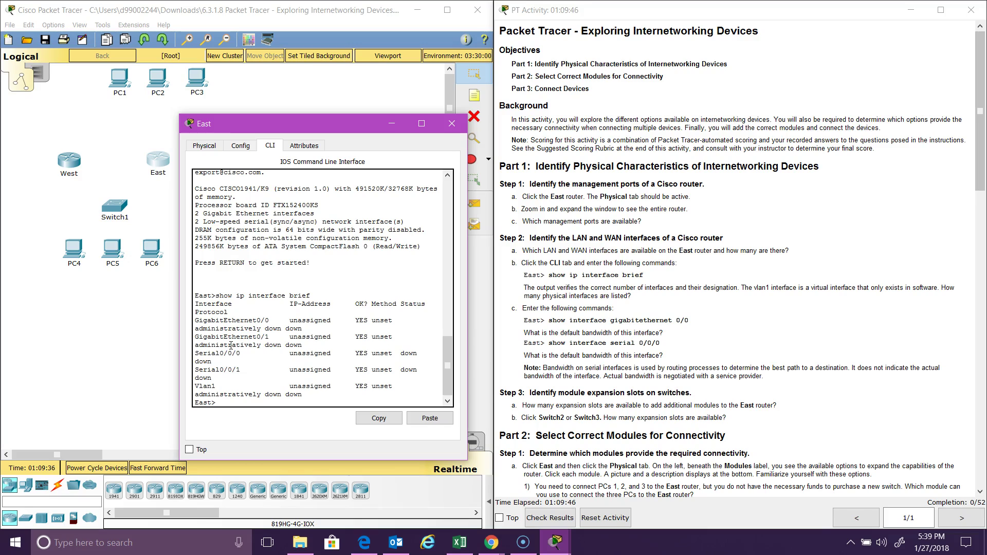
Run "show interface gigabitethernet 0/0" on the East router and page through to the end of its output
type("show interface gigabitethernet 0/0")
key("Return")
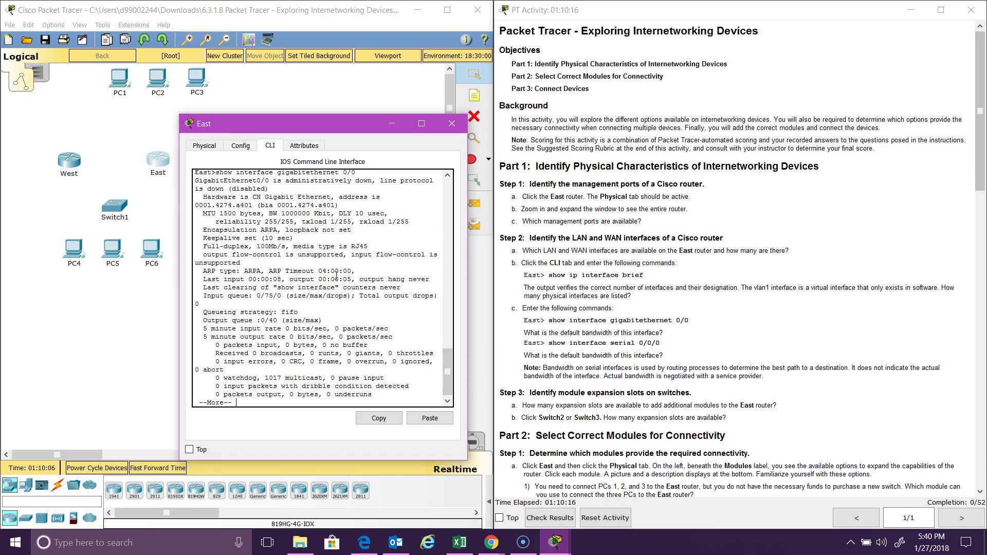
key("space")
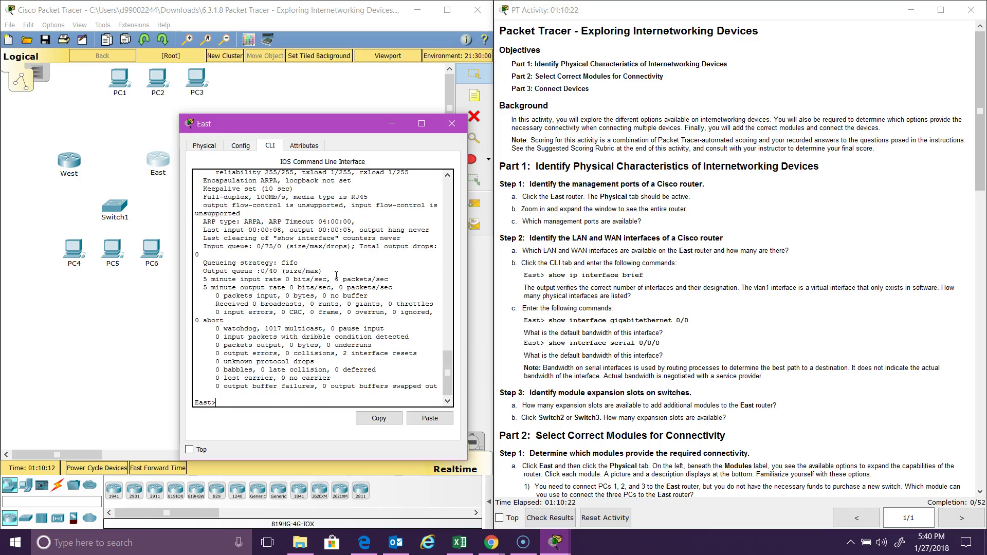
Recall the previous interface command on the East router and change it to run "show interface serial 0/0/0"
type("show interface gigabitethernet 0/0")
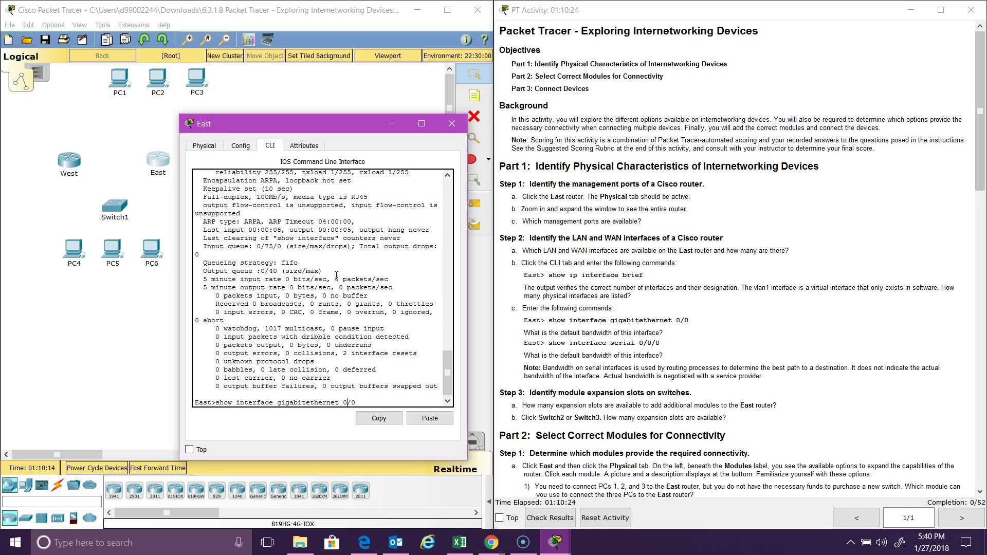
key("BackSpace")
key("BackSpace")
key("BackSpace")
key("BackSpace")
key("BackSpace")
key("BackSpace")
key("BackSpace")
key("BackSpace")
key("BackSpace")
key("BackSpace")
key("BackSpace")
key("BackSpace")
key("BackSpace")
key("BackSpace")
key("BackSpace")
type("serial 0/0")
key("Return")
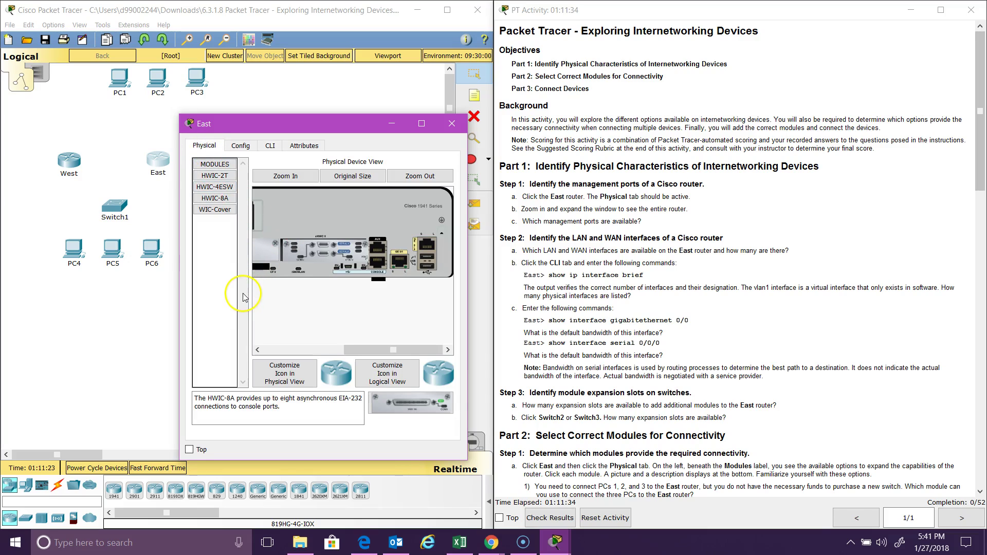
Examine the expansion slots in the East router's physical device view, then close its window
left_click(333, 350)
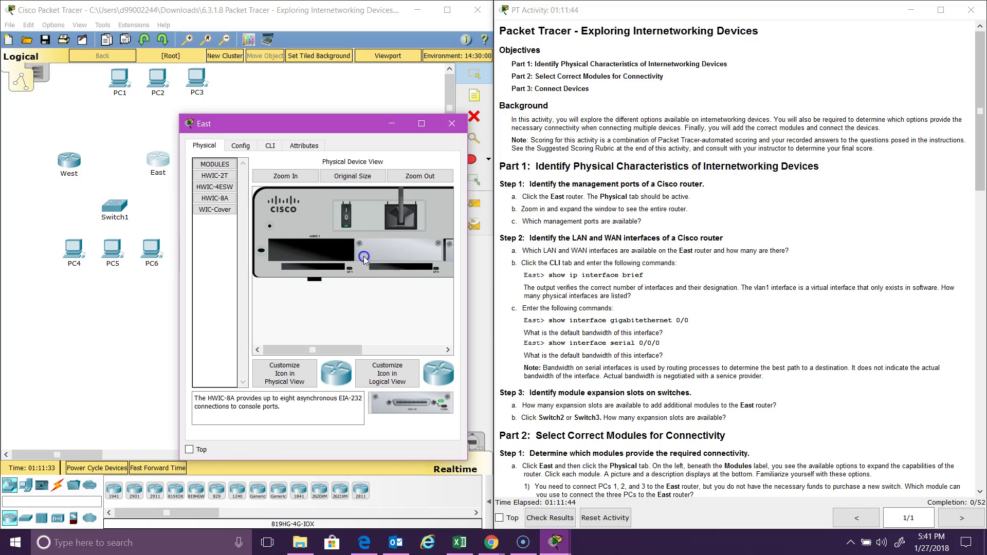
mouse_move(340, 349)
left_mouse_down()
mouse_move(395, 350)
mouse_move(341, 349)
left_mouse_up()
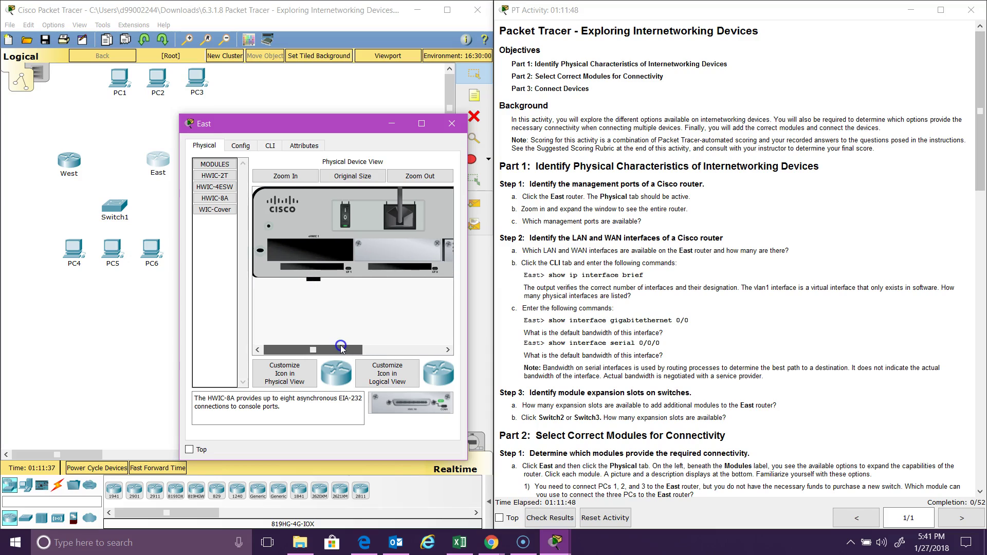
left_click(452, 124)
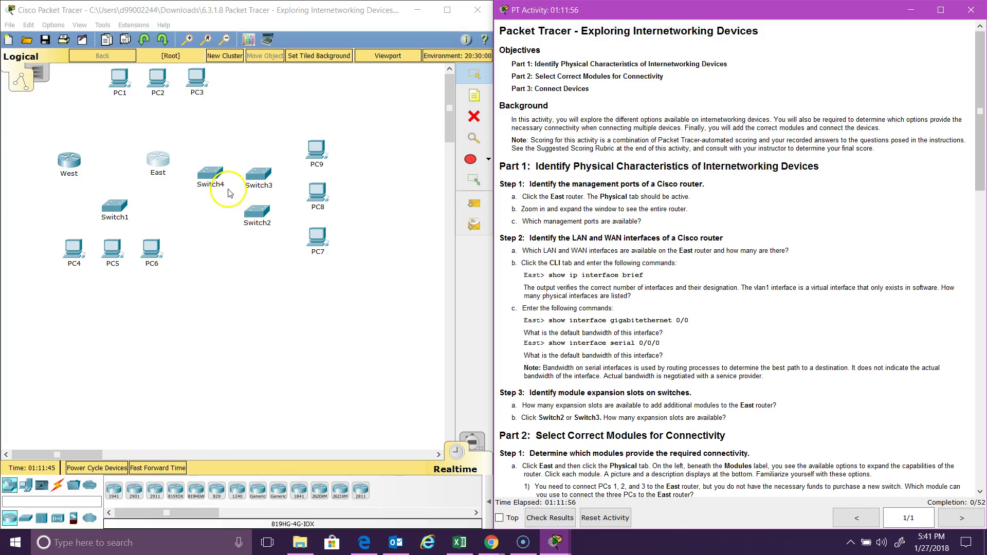
Examine the expansion slots of Switch2 and Switch3 in their physical device views, and close the switch window
left_click(265, 209)
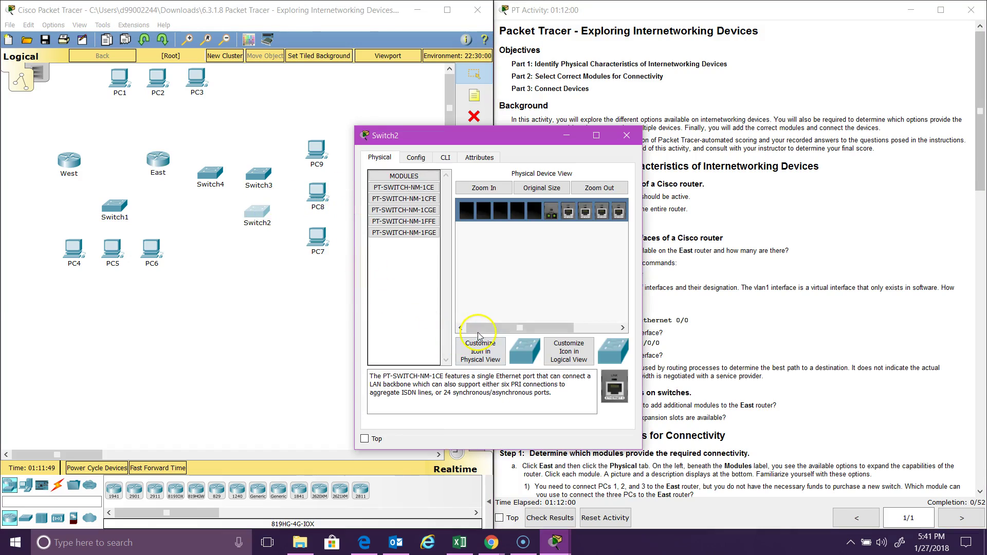
left_click_drag(479, 329, 512, 336)
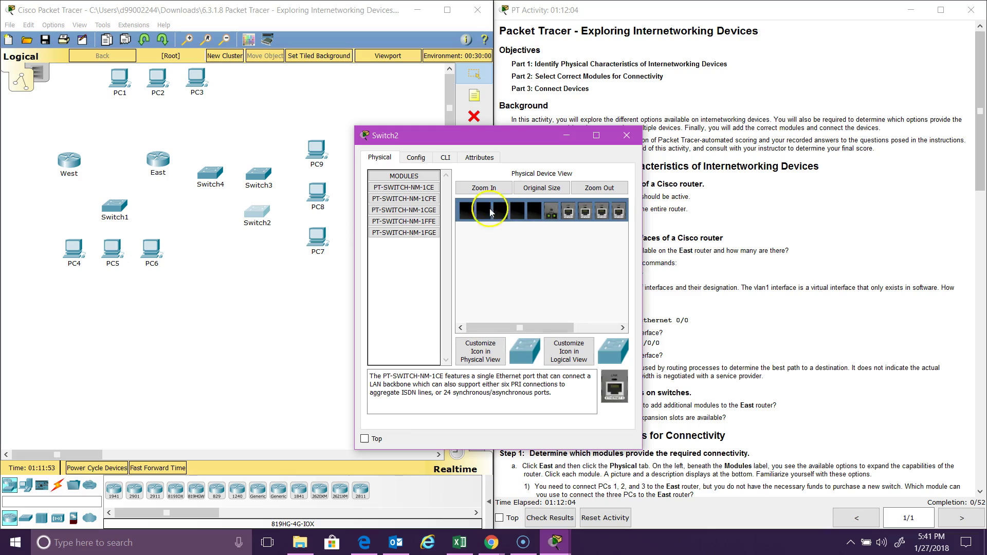
left_click(260, 175)
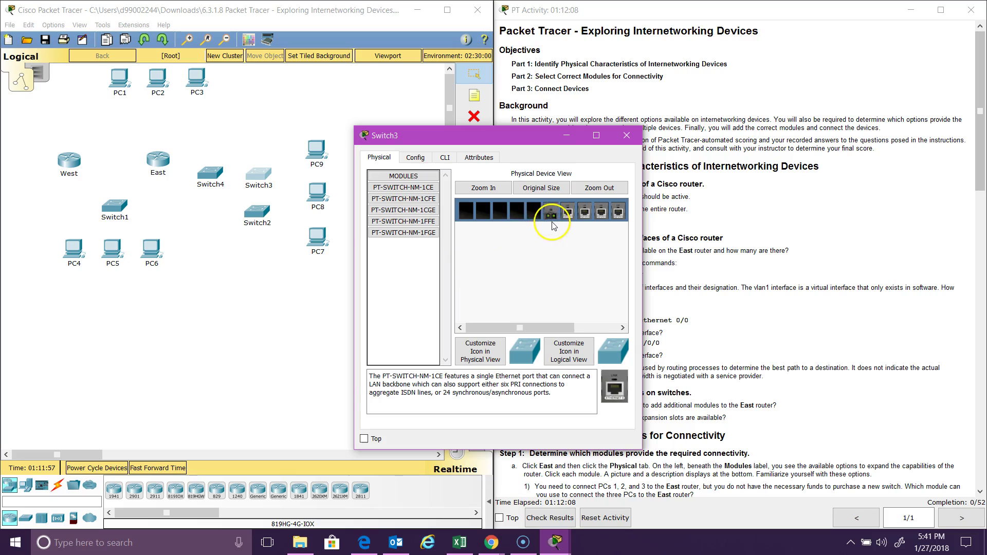
left_click(627, 135)
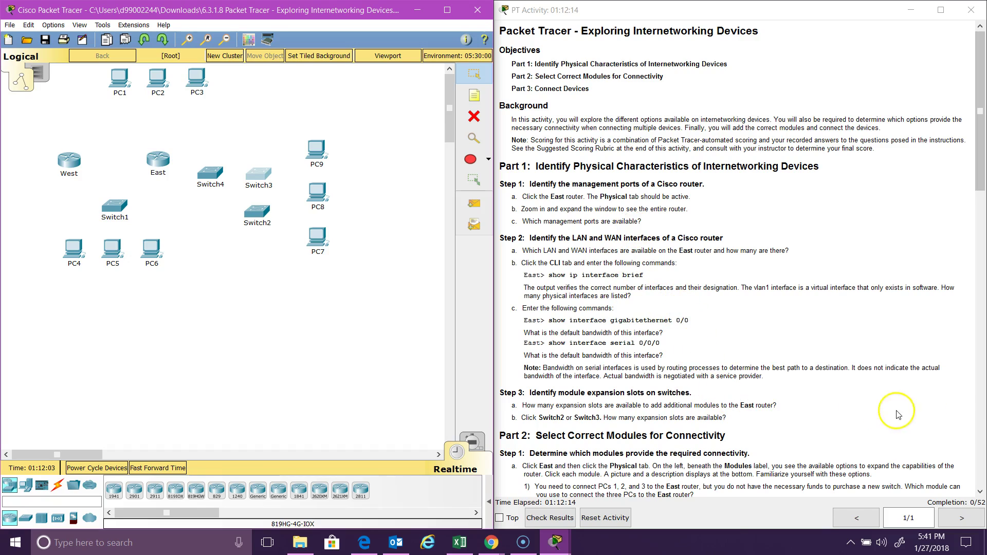
Read Part 2 of the instructions and compare the East router's HWIC-4ESW, HWIC-8A and WIC-Cover modules for connecting PCs 1, 2 and 3
left_click_drag(981, 492, 981, 493)
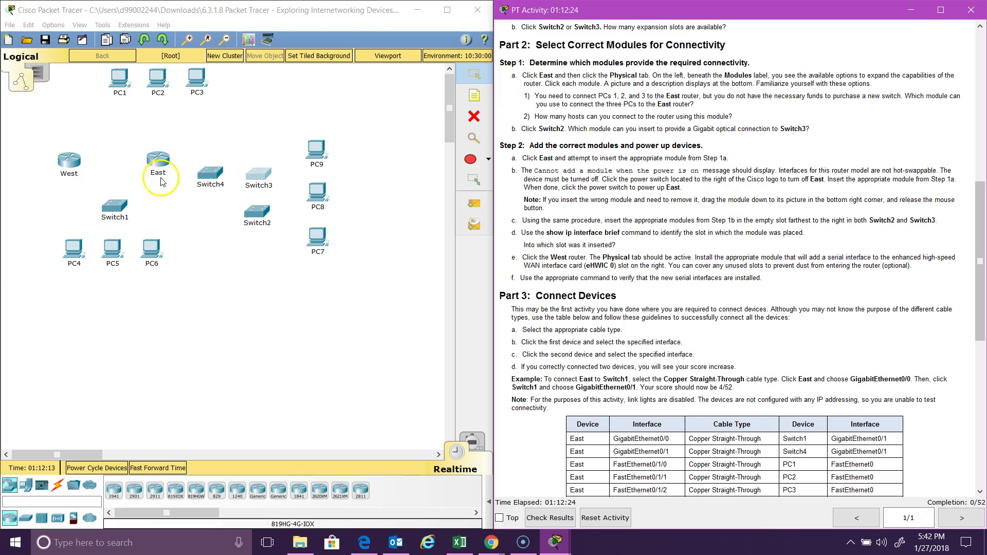
left_click(161, 161)
left_click_drag(446, 126, 184, 88)
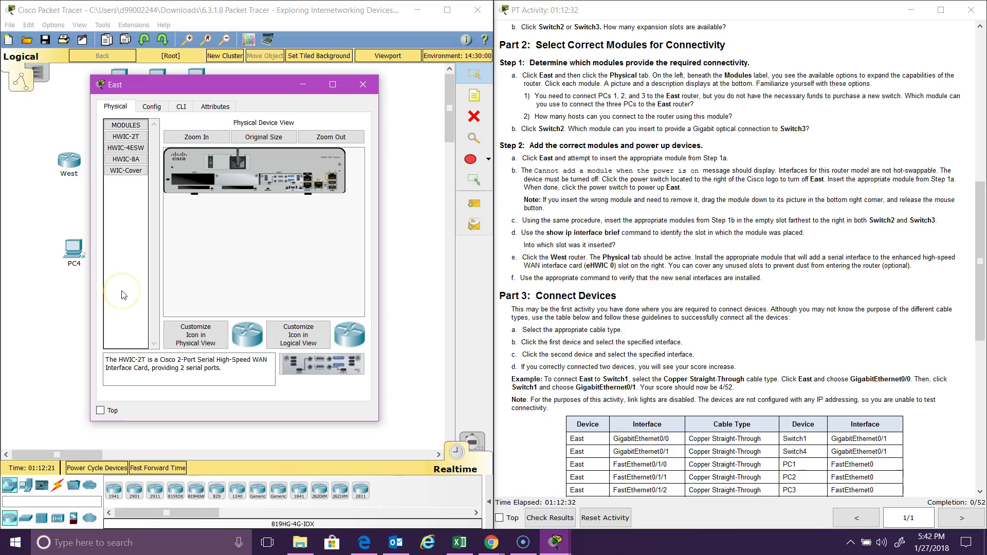
left_click(128, 149)
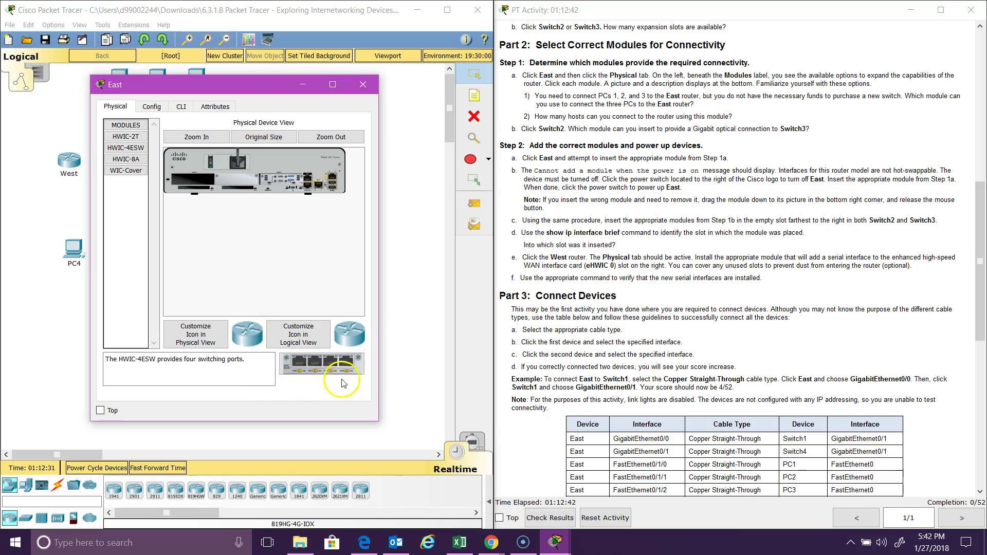
left_click(215, 250)
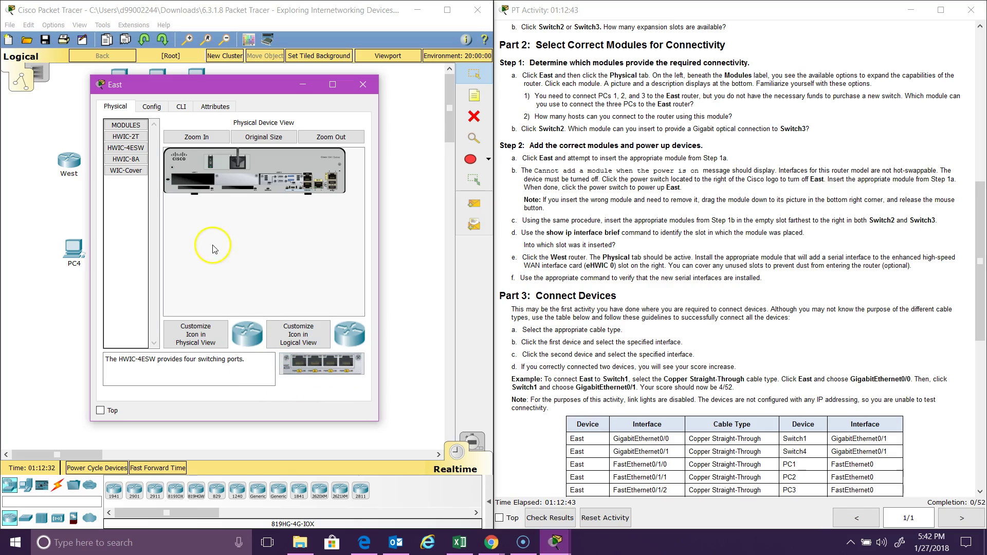
left_click(130, 161)
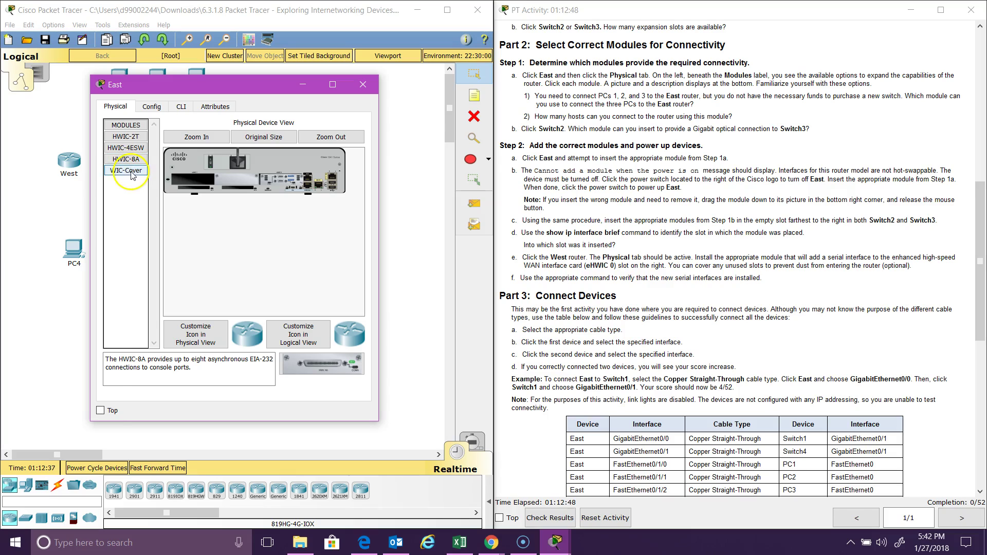
left_click(132, 171)
left_click(129, 160)
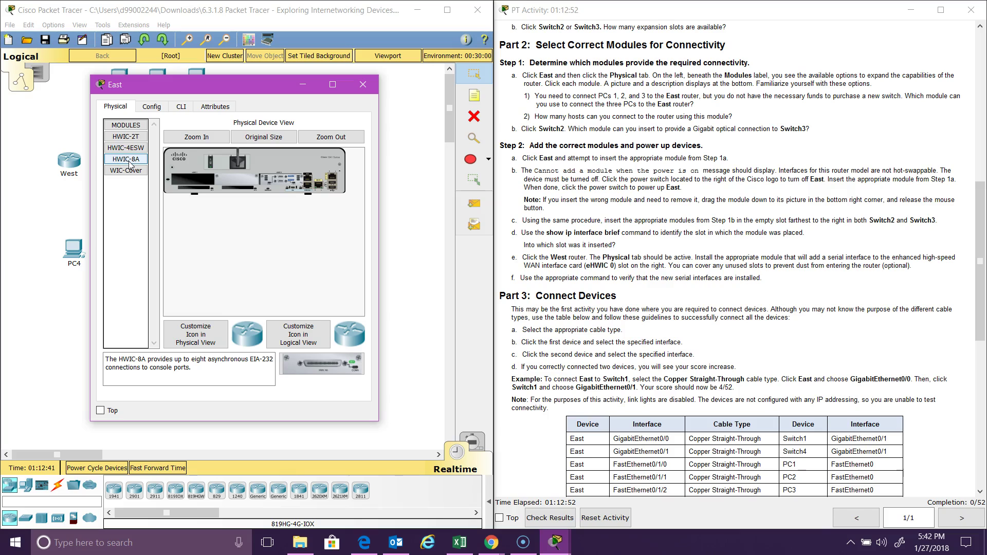
left_click(574, 98)
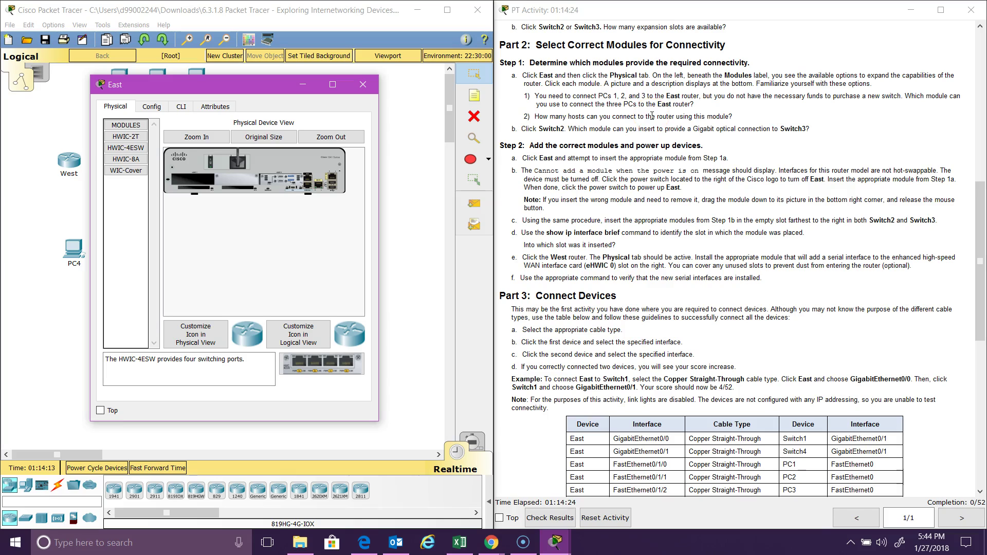
left_click(365, 84)
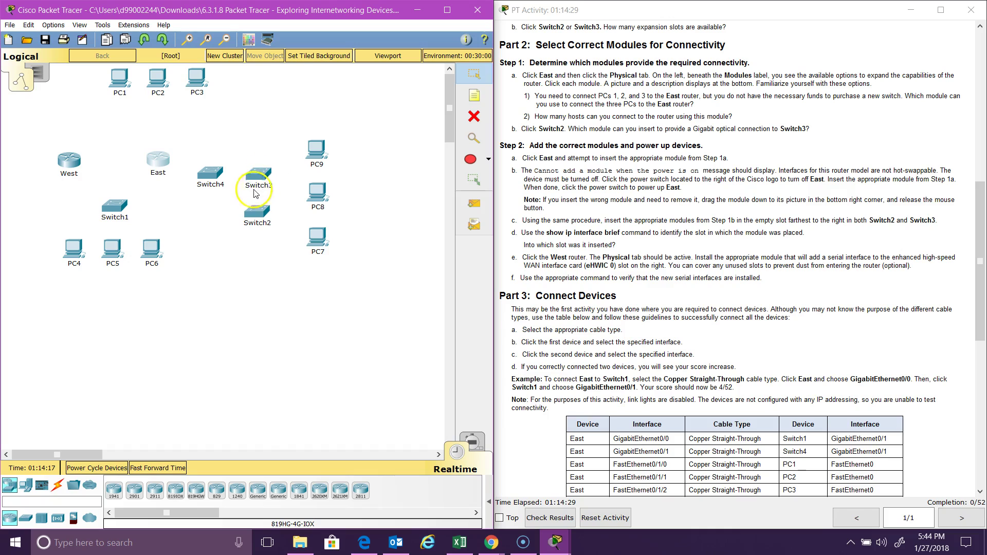
Compare Switch2's PT-SWITCH-NM-1CGE and PT-SWITCH-NM-1FGE modules for a Gigabit optical connection to Switch3, then close its window
left_click(265, 218)
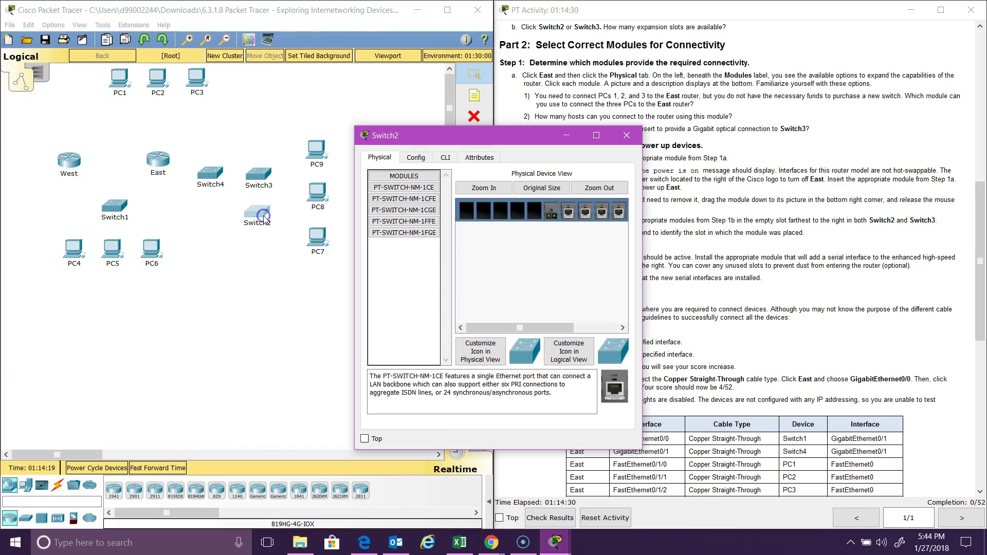
left_click(495, 138)
left_click_drag(494, 138, 276, 100)
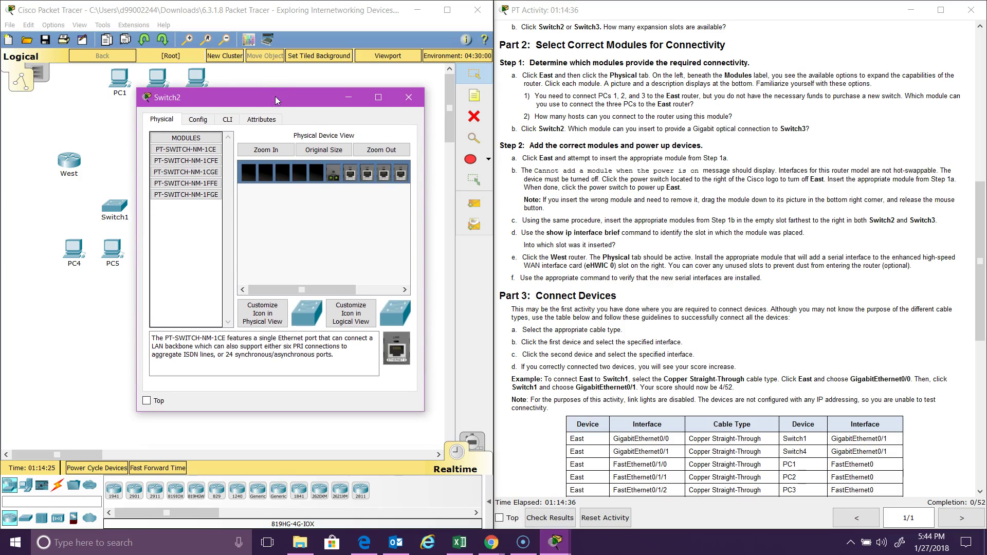
left_click(146, 218)
left_click(165, 196)
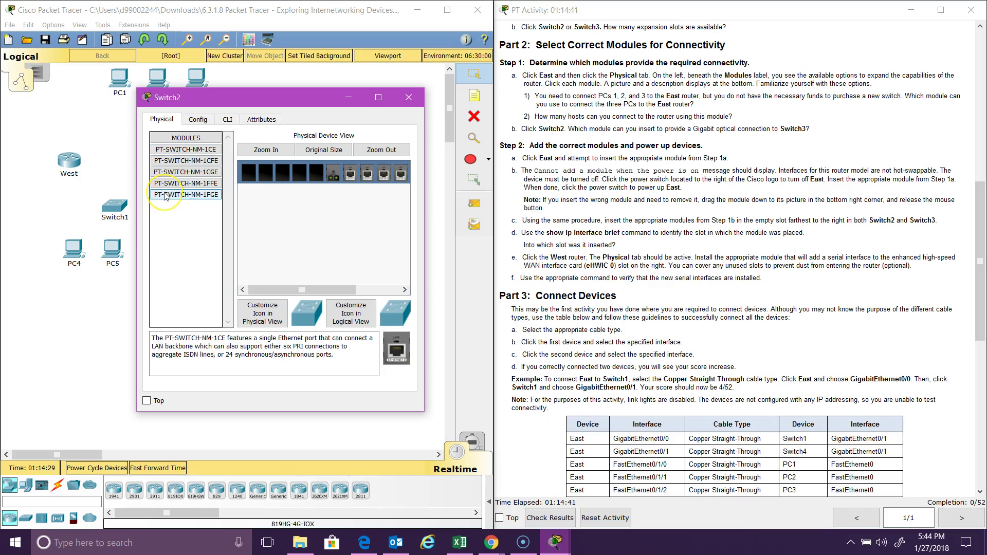
left_click(214, 173)
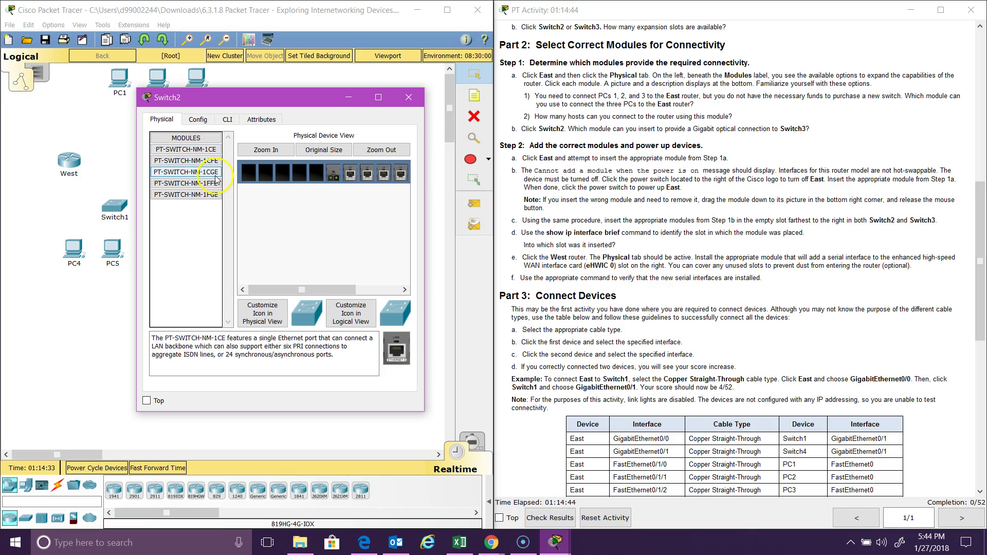
left_click(216, 175)
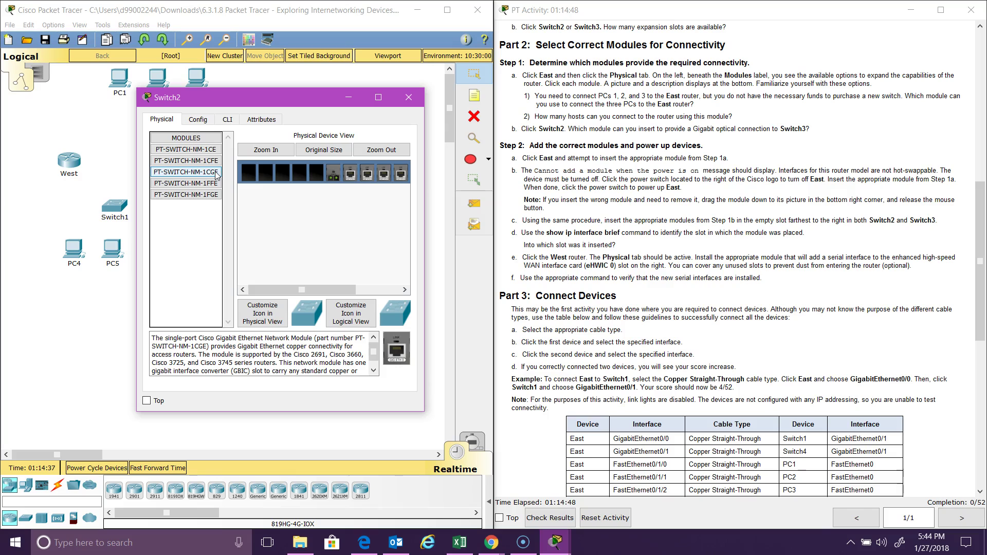
left_click(191, 196)
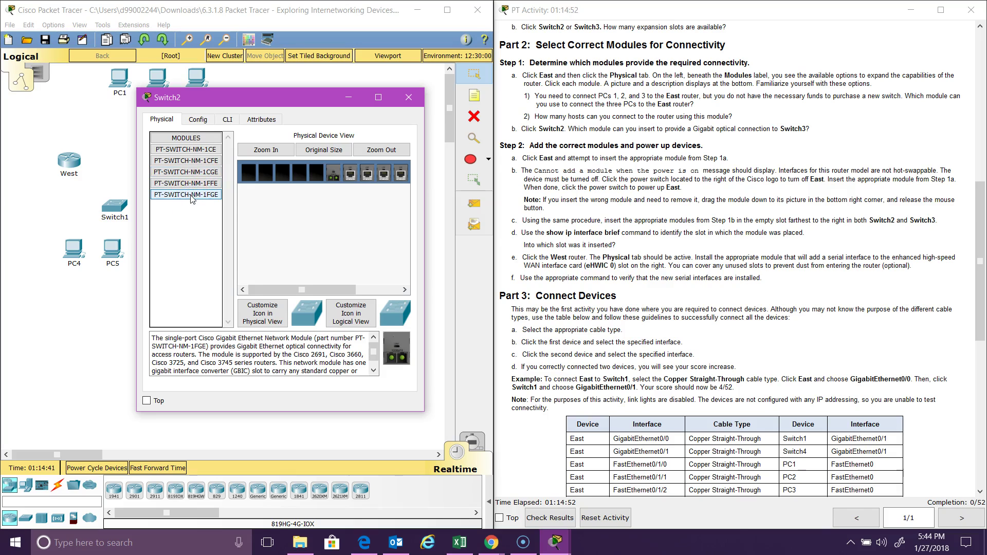
left_click(199, 173)
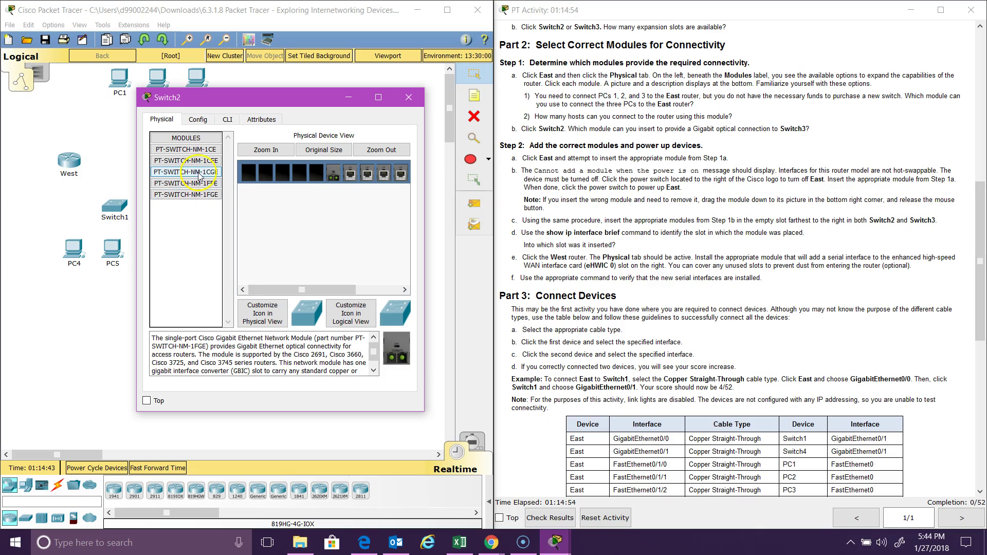
left_click(193, 195)
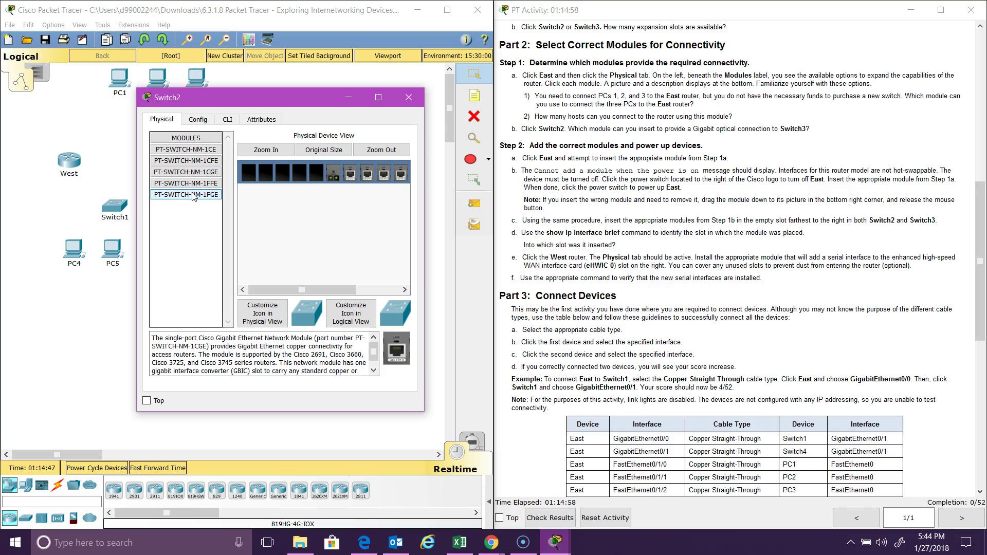
left_click_drag(191, 206, 557, 186)
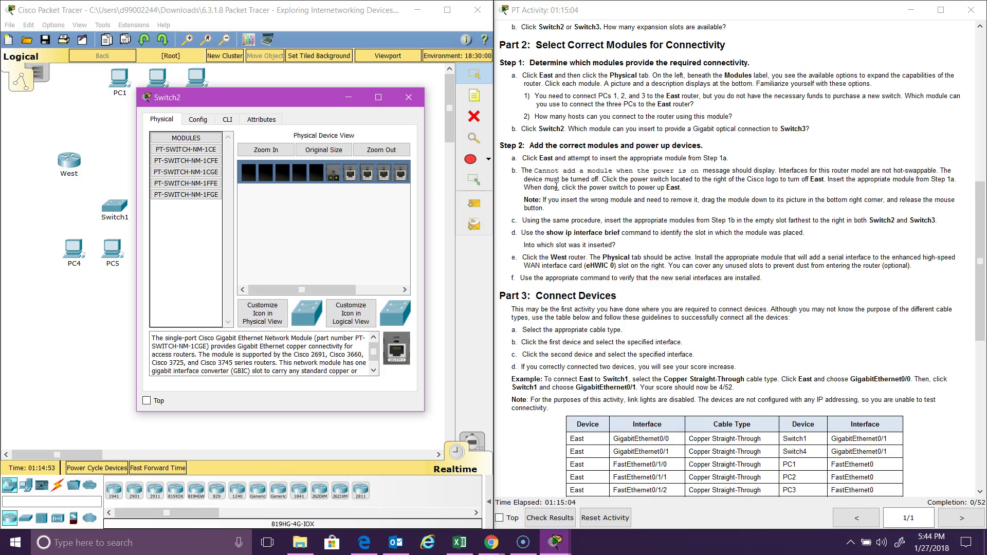
left_click(536, 170)
left_click(409, 98)
Open the East router's physical device view and try to insert the HWIC-4ESW module into its empty slot with the power on
left_click(214, 183)
left_click(157, 161)
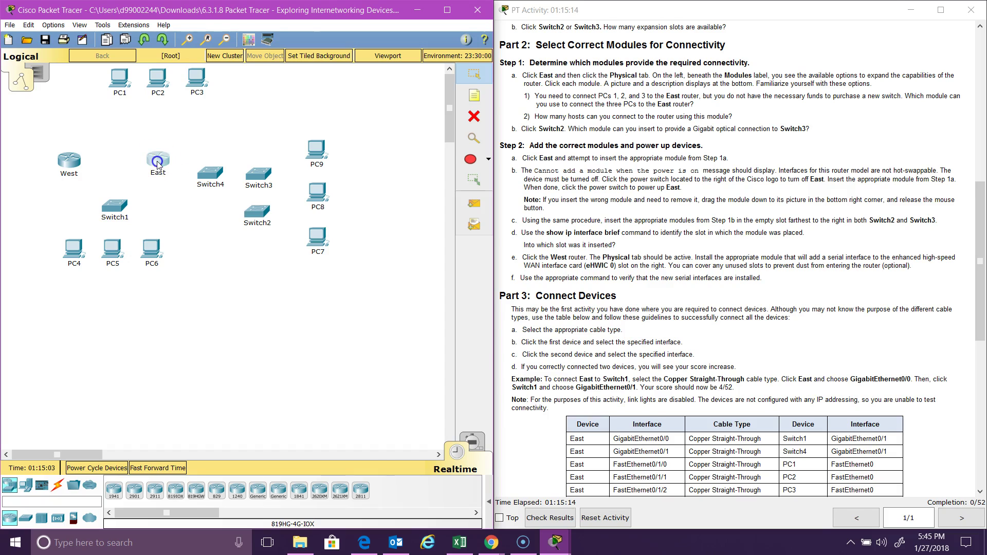
left_click_drag(453, 129, 195, 115)
left_click(122, 186)
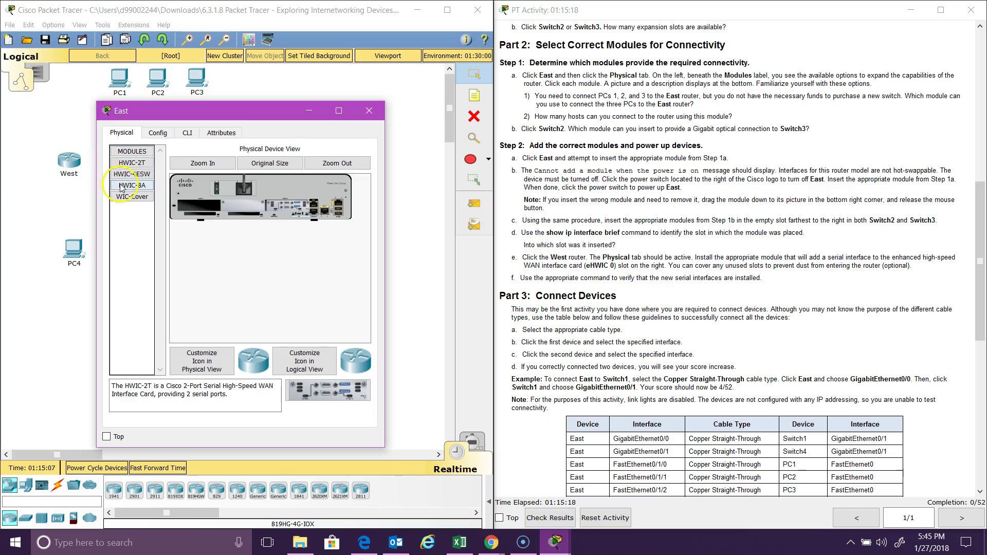
left_click(123, 178)
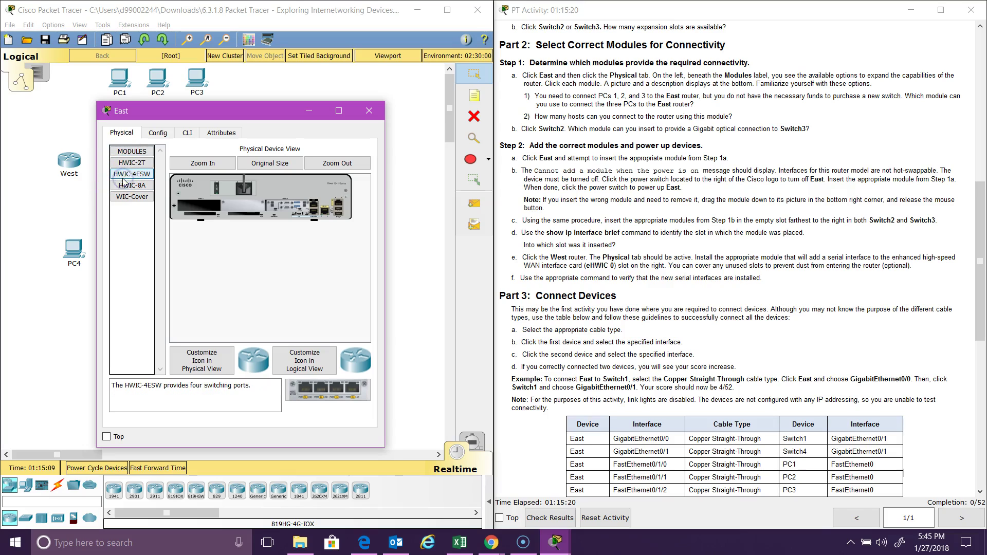
left_click(131, 176)
left_click_drag(196, 205, 196, 206)
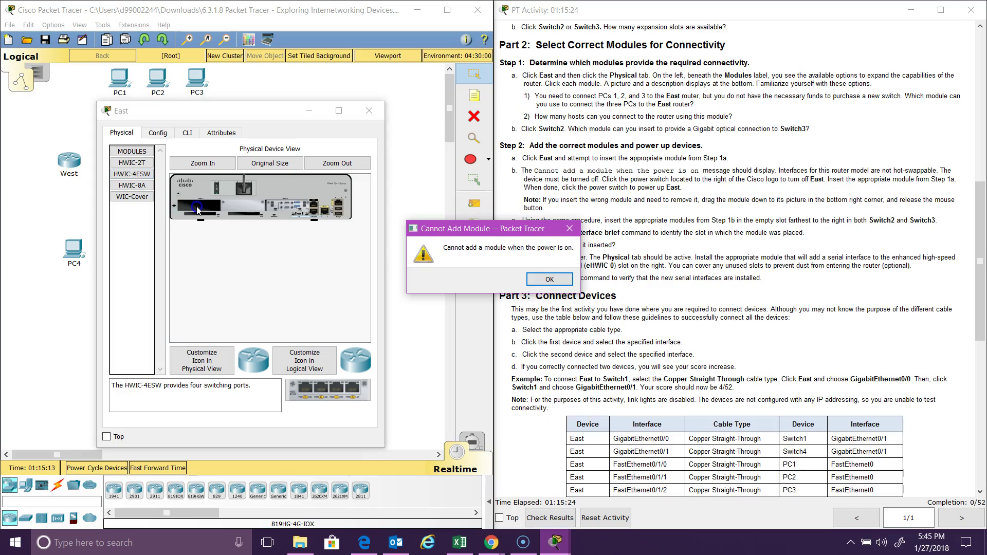
left_click(549, 278)
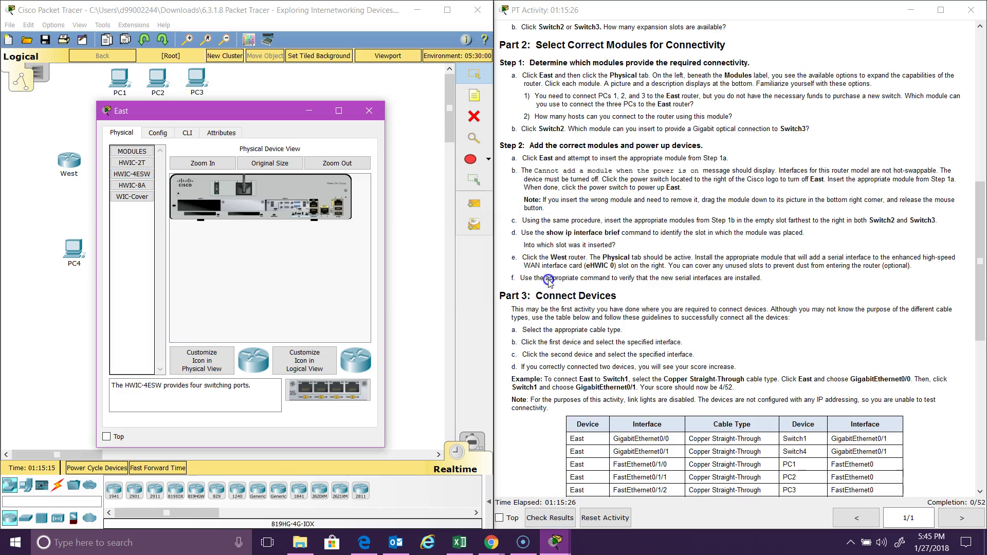
Power off the East router and install the HWIC-4ESW module in its empty slot
left_click(216, 191)
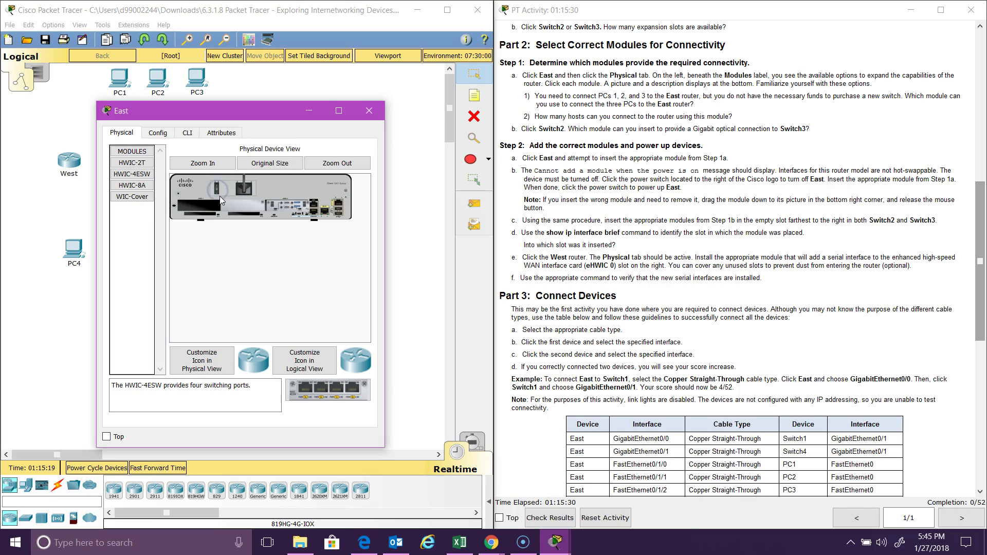
left_click_drag(132, 174, 196, 207)
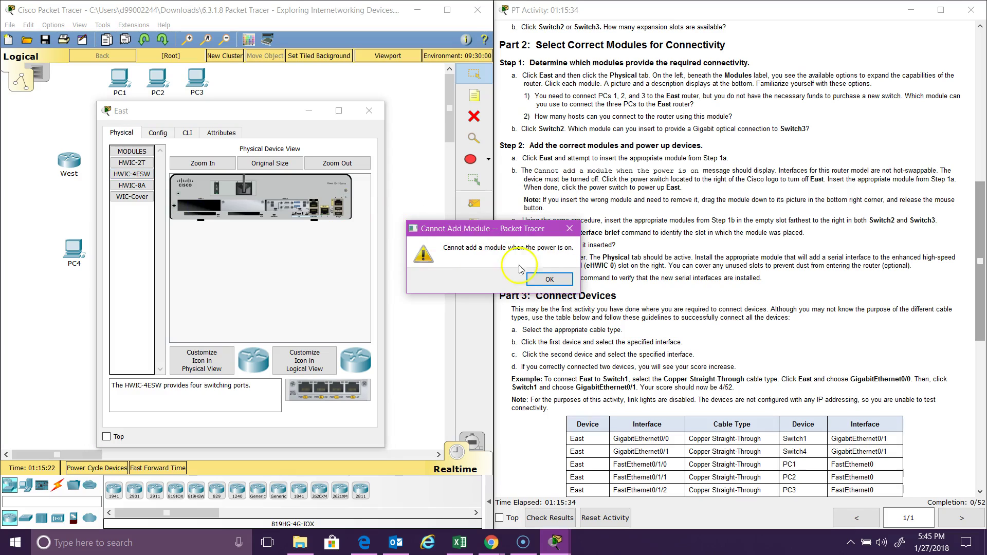
left_click(537, 280)
left_click(216, 189)
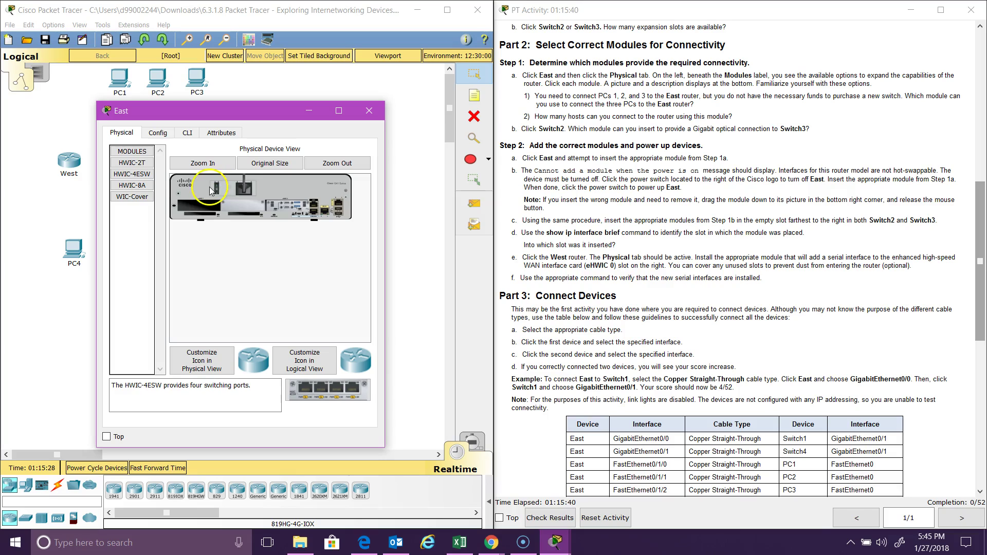
left_click(218, 190)
left_click(221, 165)
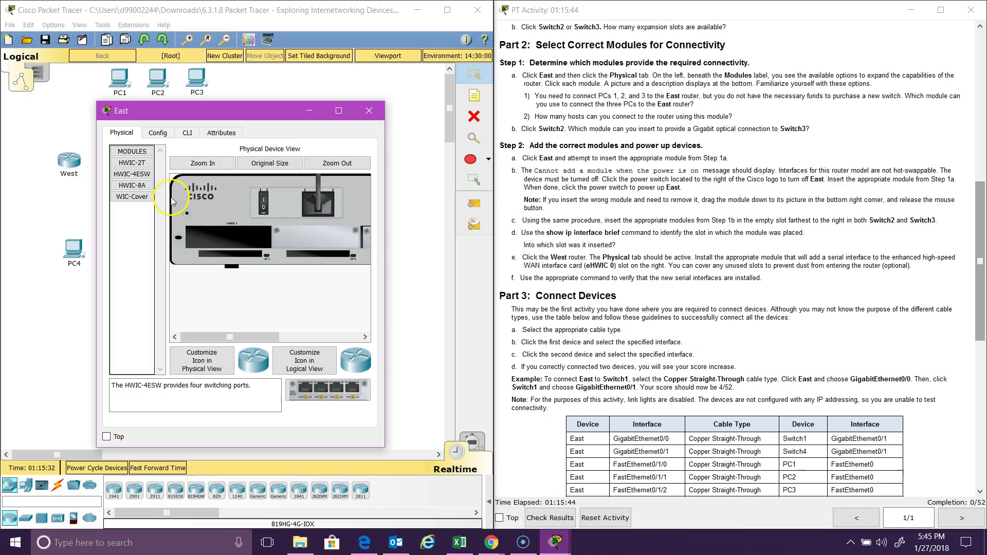
left_click_drag(131, 174, 231, 236)
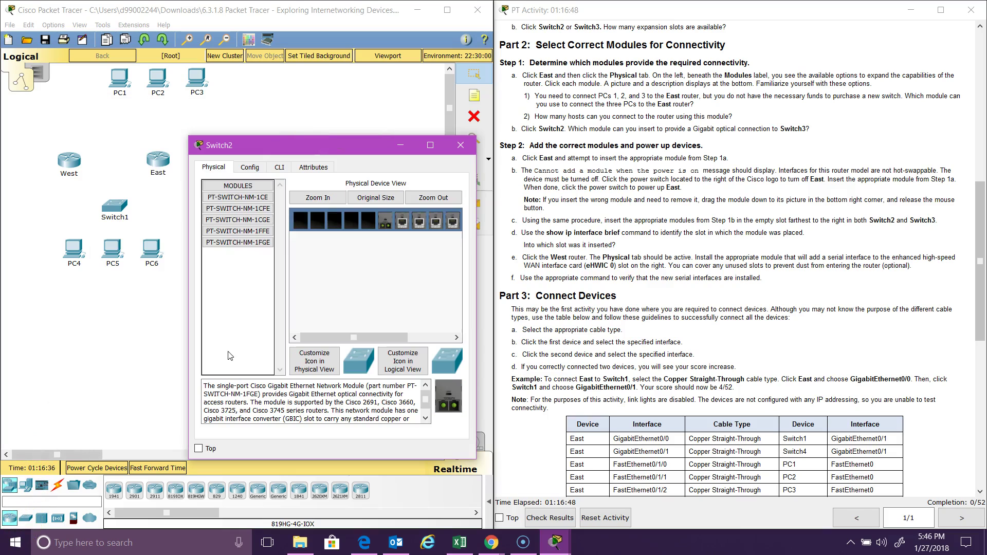
Review the descriptions and pictures of Switch2's PT-SWITCH-NM-1FGE and PT-SWITCH-NM-1CGE modules to tell optical from copper connectivity
left_click(236, 300)
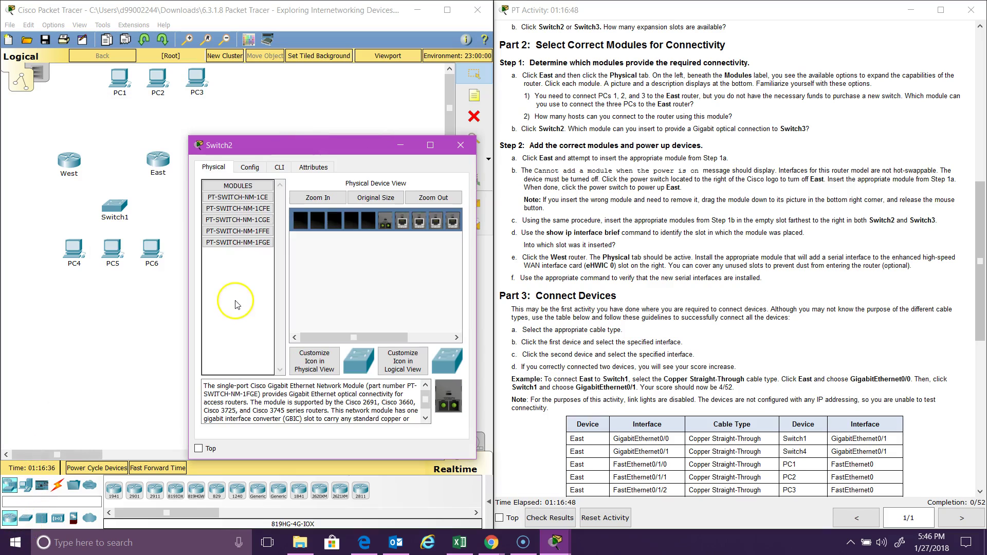
left_click(251, 243)
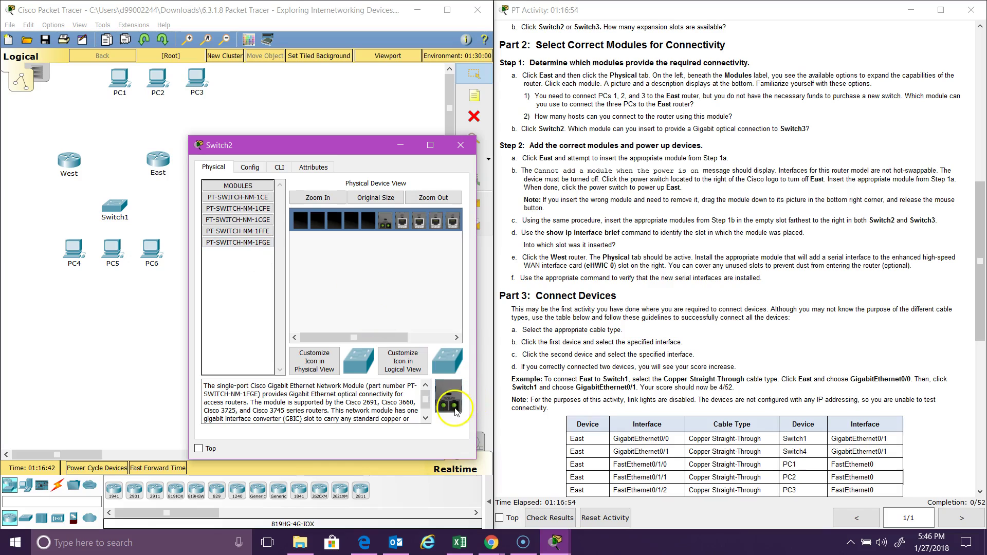
left_click(309, 269)
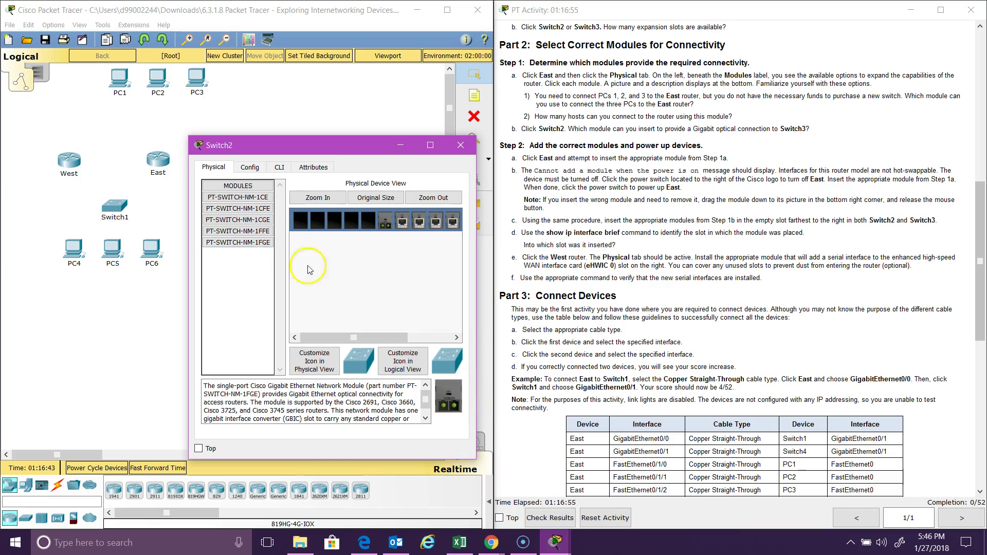
left_click(260, 220)
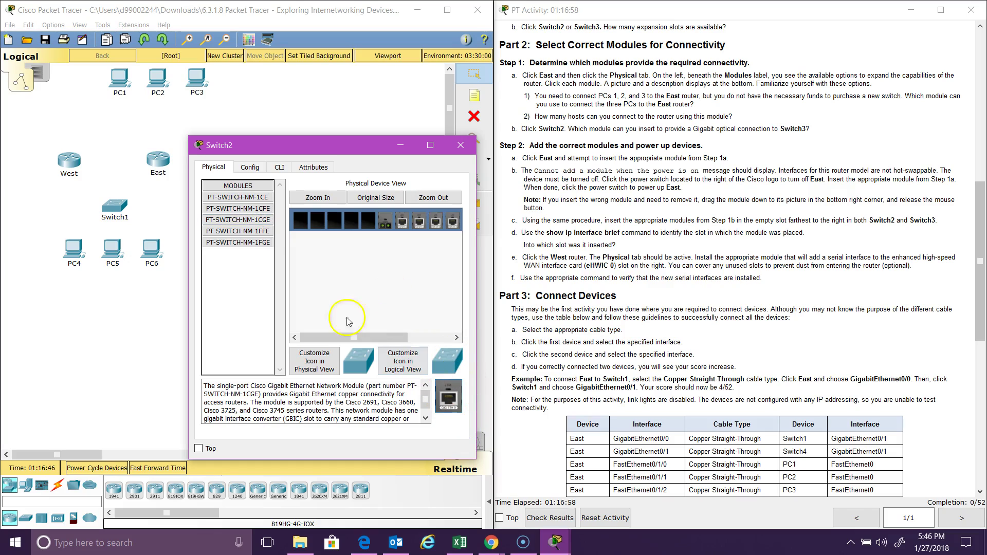
left_click(265, 245)
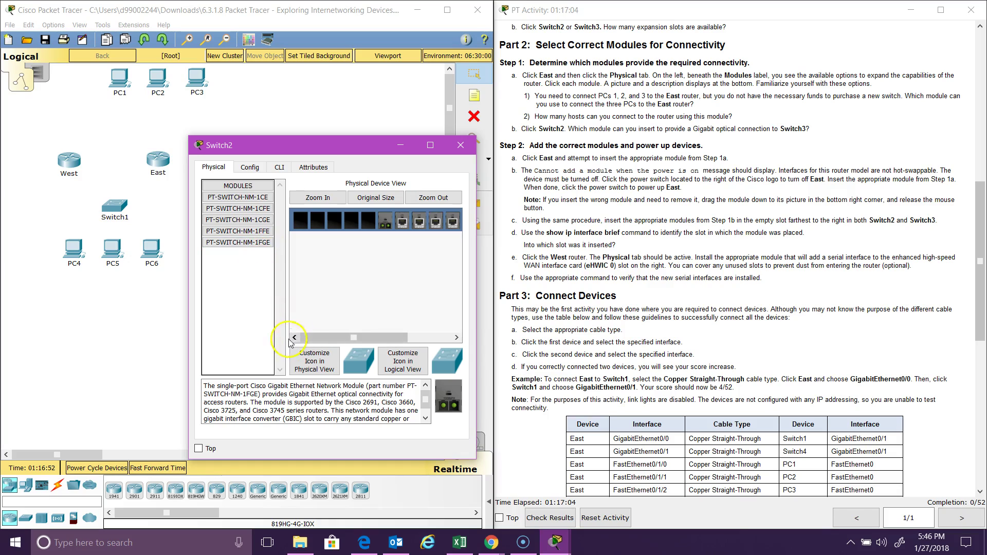
Try to insert the PT-SWITCH-NM-1FGE module into Switch2's rightmost empty slot while the switch is powered on
left_click(236, 244)
left_click_drag(236, 243, 370, 223)
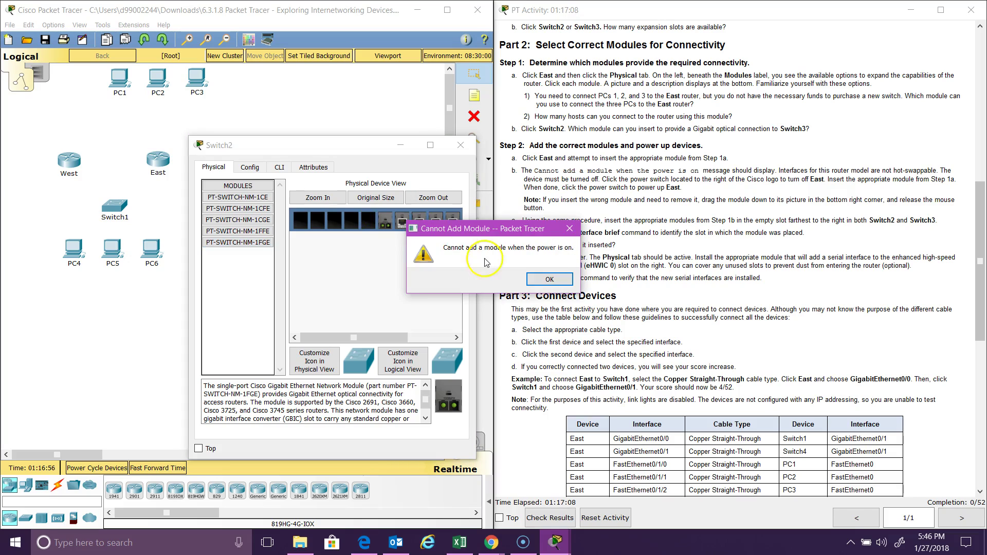
left_click(550, 276)
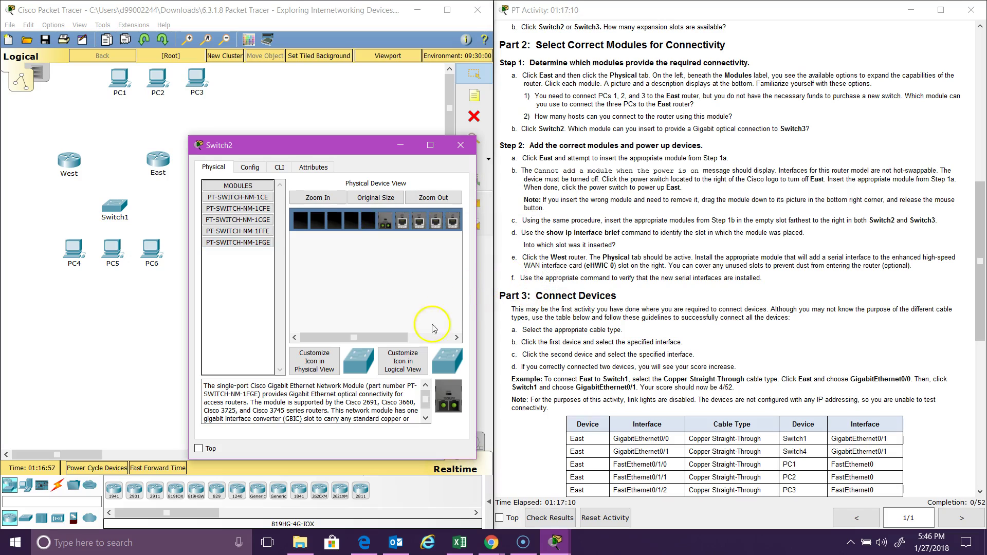
Power off Switch2 and install the PT-SWITCH-NM-1FGE module in its rightmost empty slot
left_click_drag(394, 341, 447, 341)
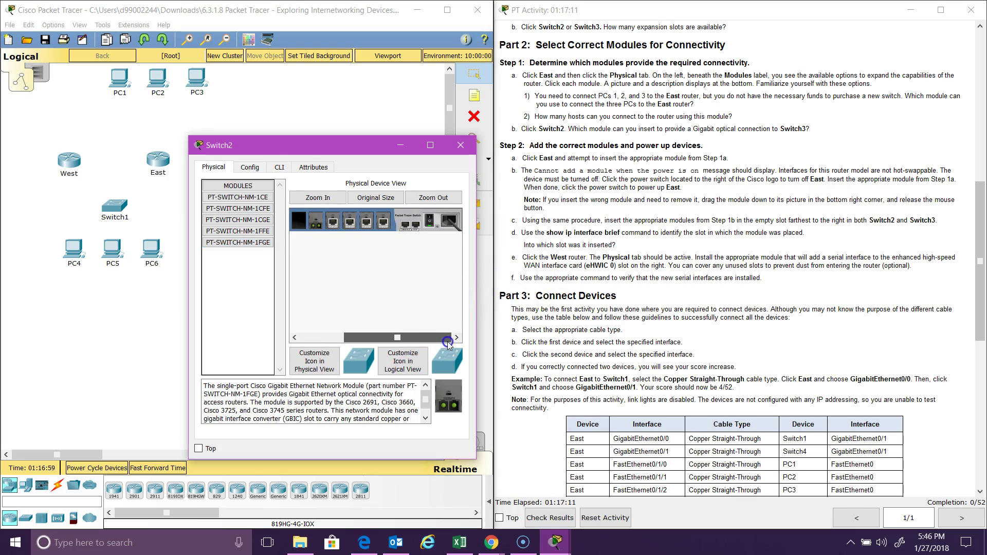
left_click(429, 222)
left_click_drag(398, 337, 354, 337)
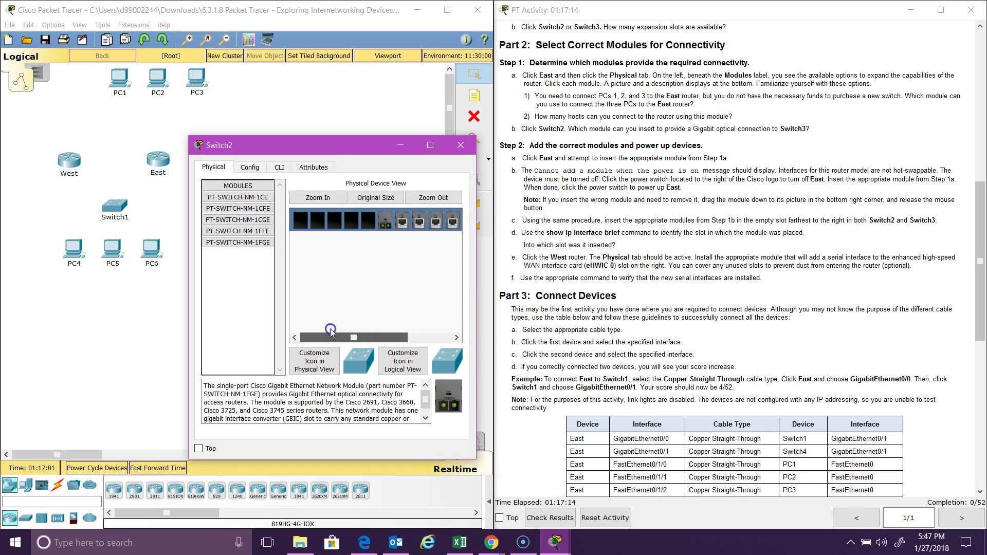
left_click(235, 238)
left_click_drag(234, 238, 369, 221)
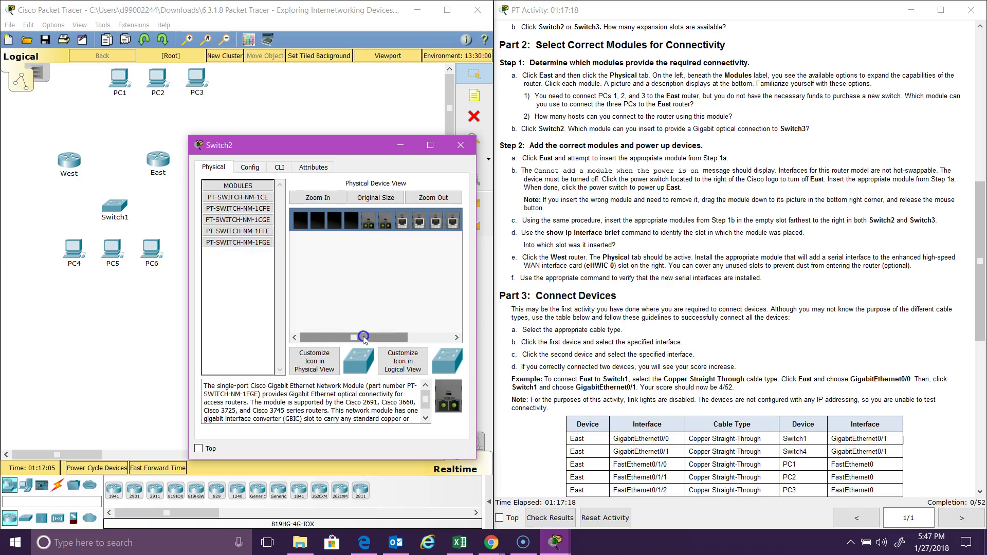
Power Switch2 back on and close its device window
left_click_drag(364, 337, 407, 337)
left_click(430, 221)
left_click(461, 146)
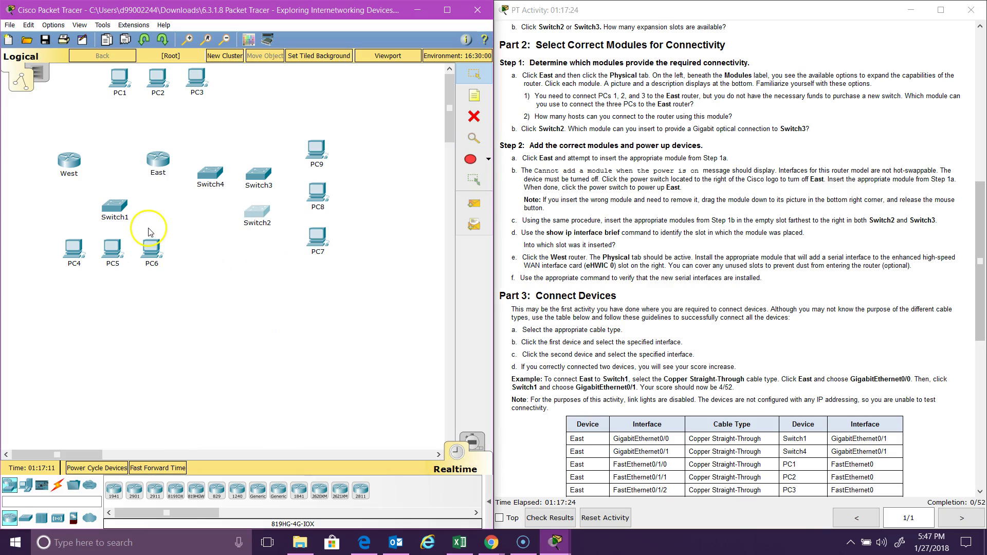
Check the East router's power switch and installed module in an enlarged physical device view, then close its window
left_click(158, 159)
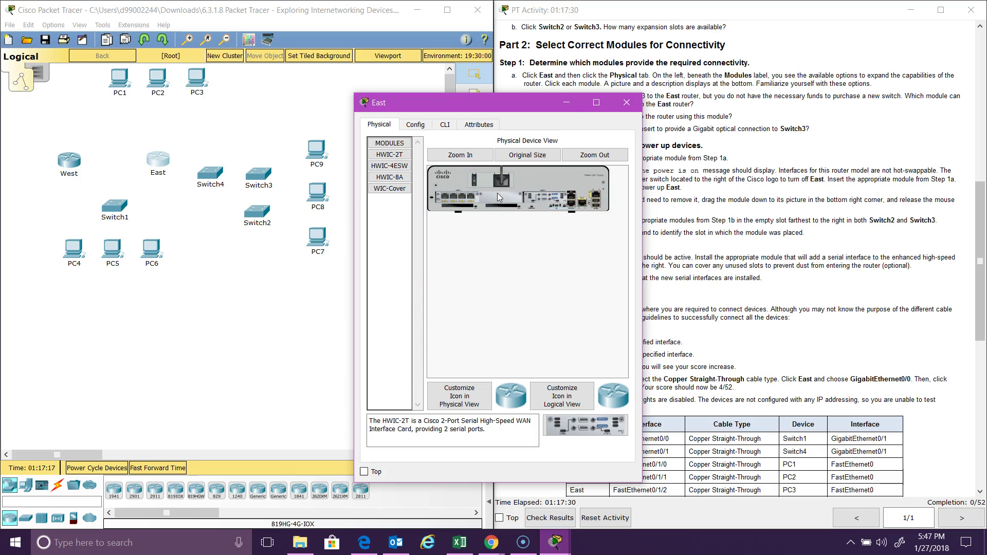
left_click(460, 154)
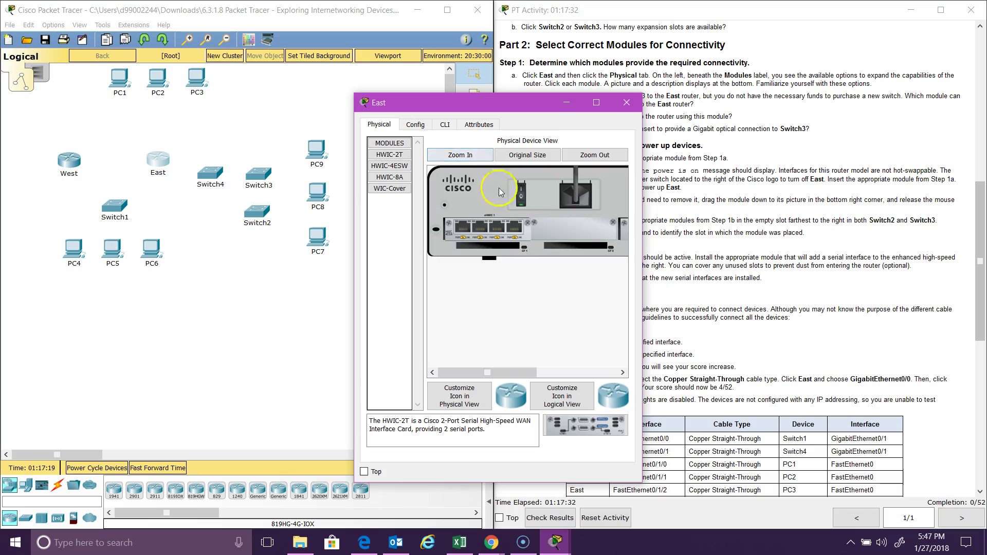
left_click(626, 103)
Install the PT-SWITCH-NM-1FGE module in Switch3's rightmost empty slot with the switch powered off, and power it back on
left_click(259, 175)
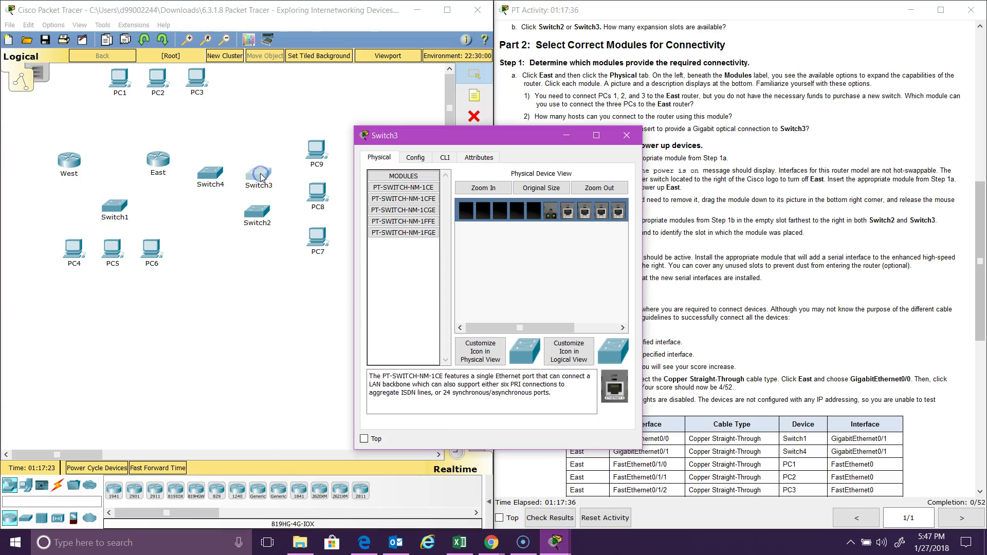
left_click_drag(537, 332, 579, 329)
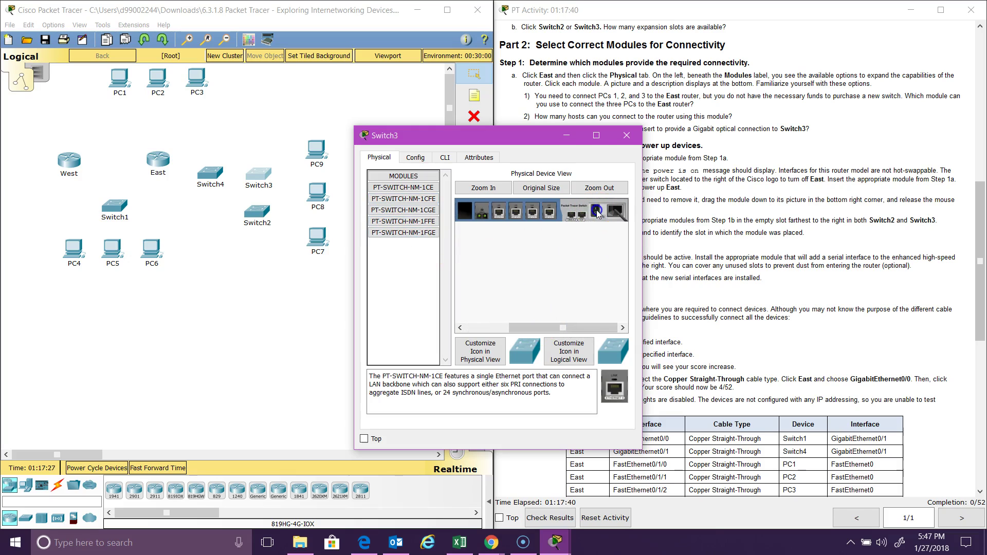
left_click(478, 329)
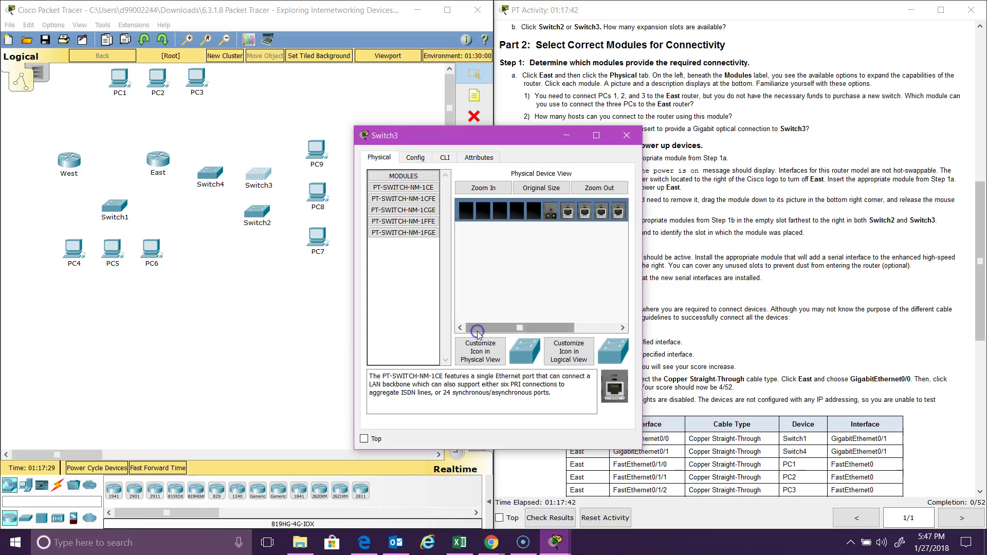
left_click_drag(403, 232, 534, 211)
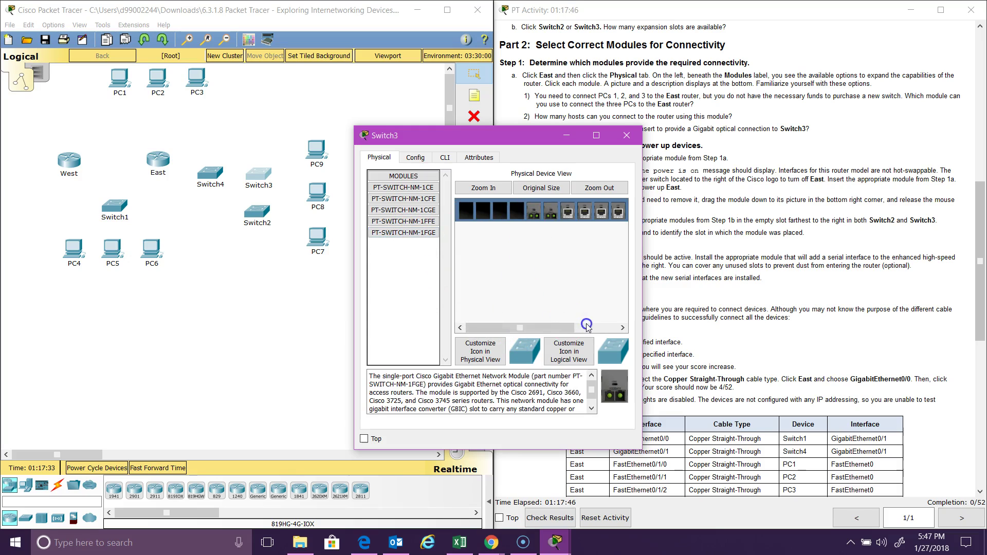
left_click(587, 328)
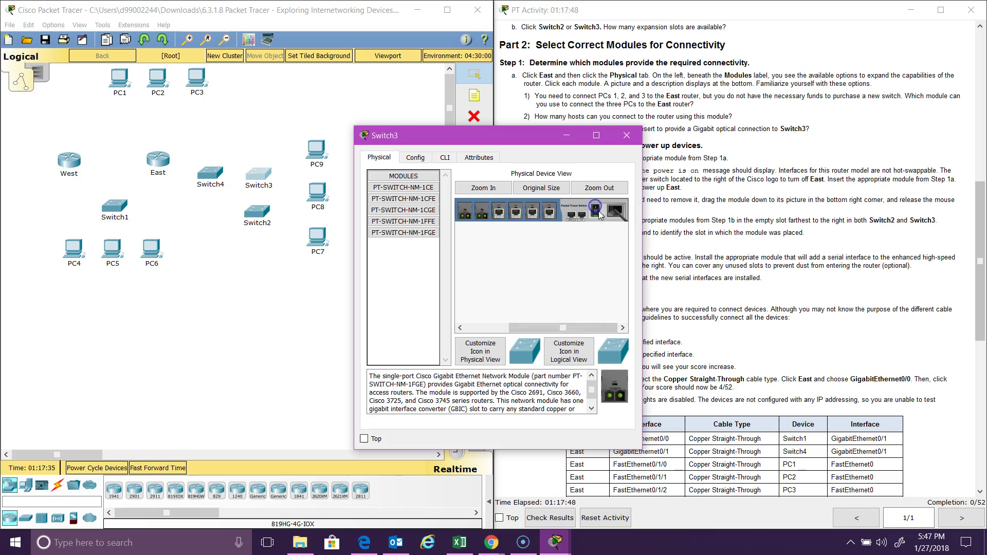
left_click(627, 136)
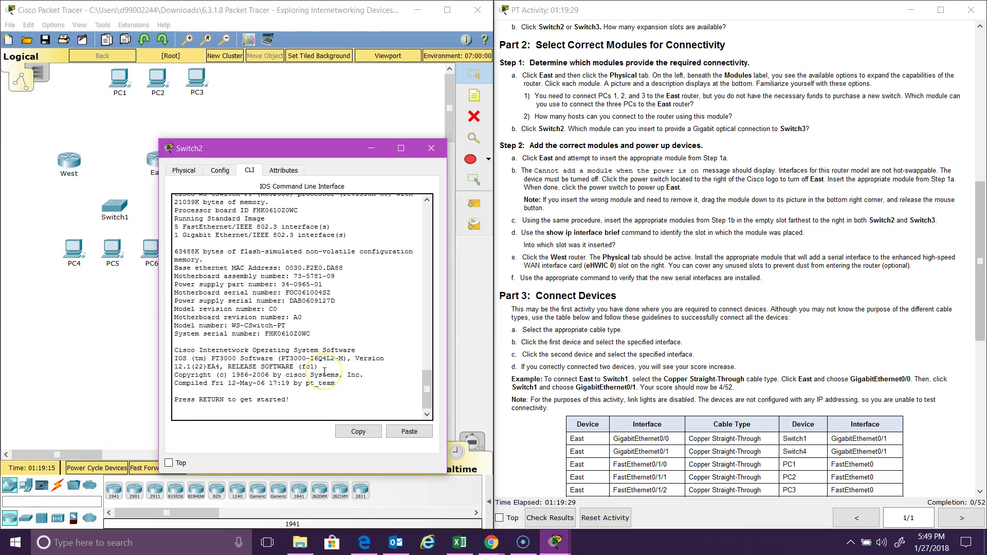
Run show ip interface brief on Switch2 to identify the new module's slot, and close its window
key("Return")
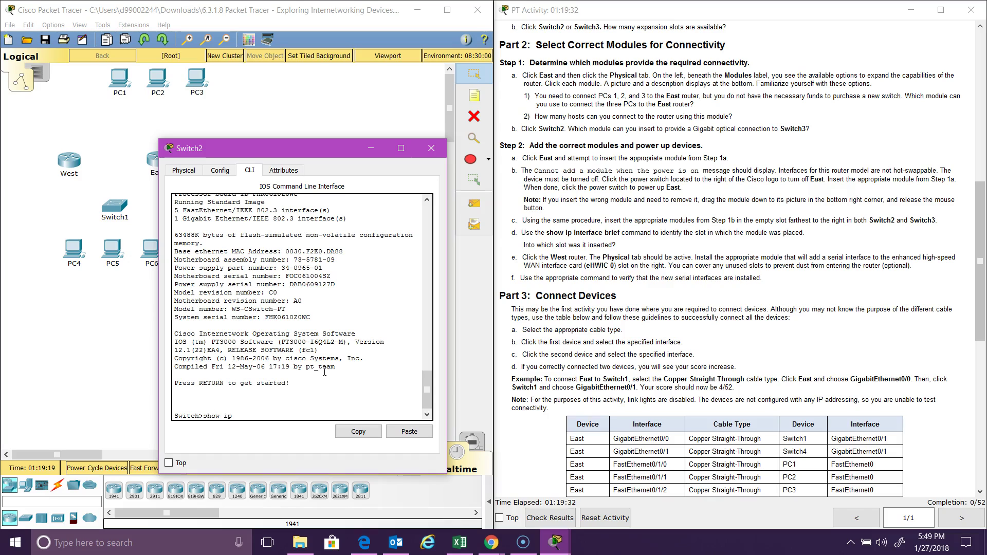
type("show ip interface brief")
key("Return")
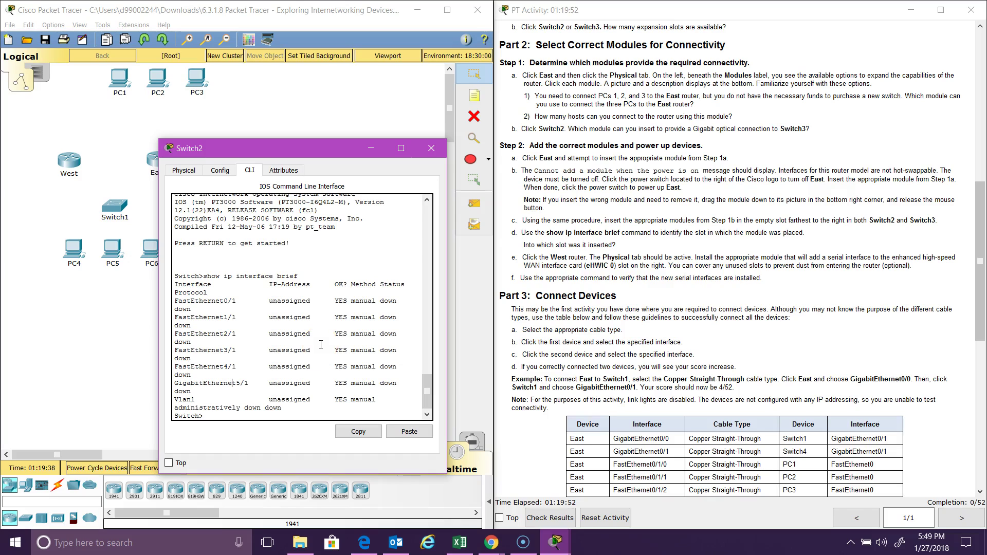
left_click(431, 148)
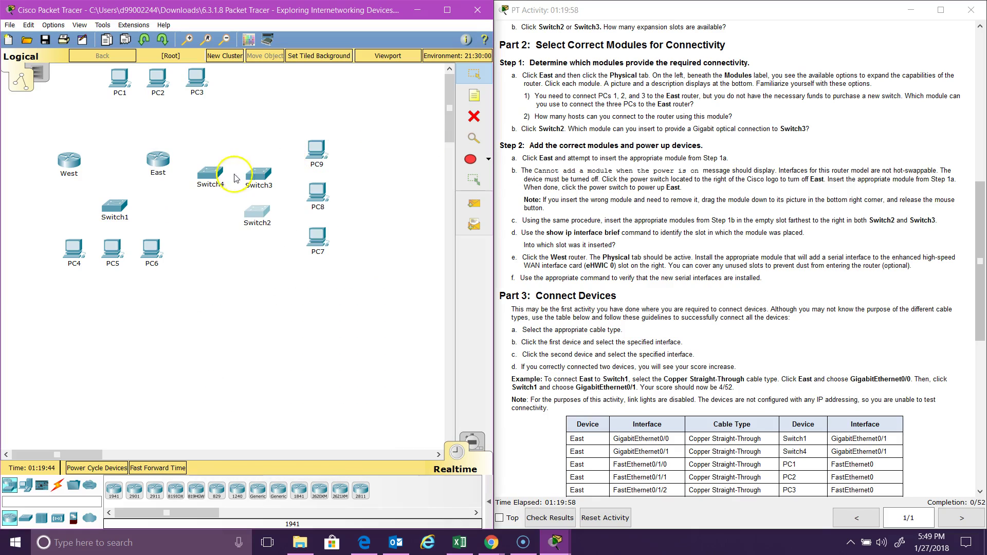
List the East router's interfaces with show ip interface brief, and close its window
left_click(158, 167)
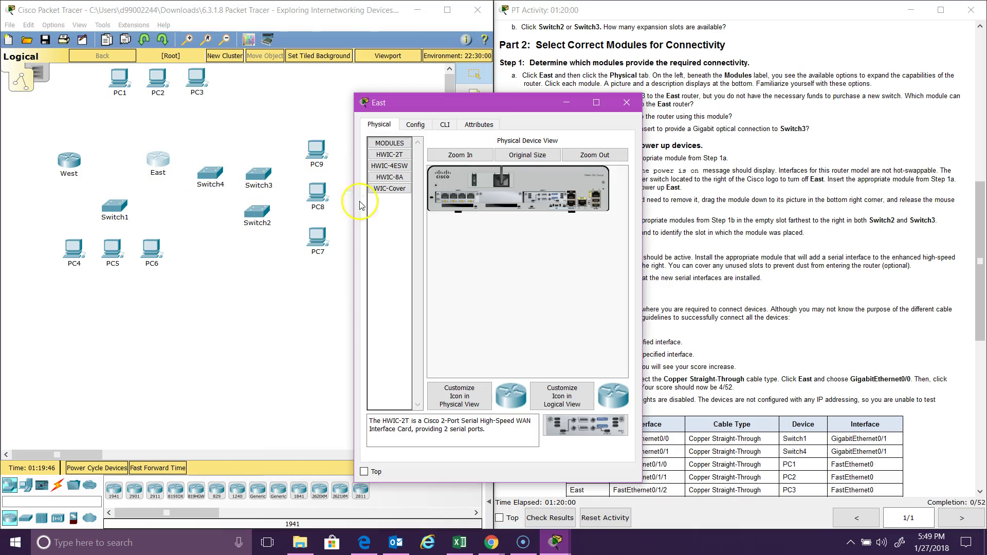
left_click(434, 128)
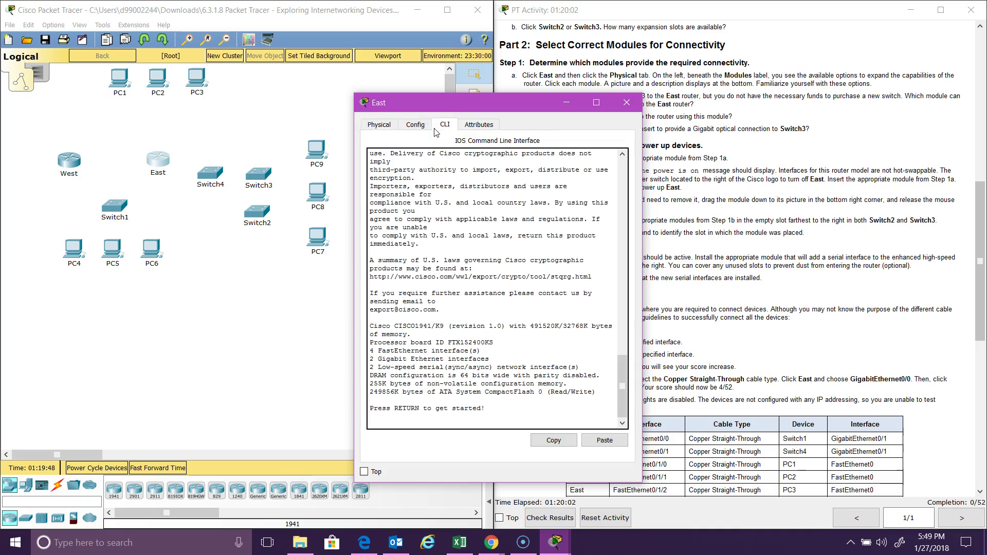
key("Return")
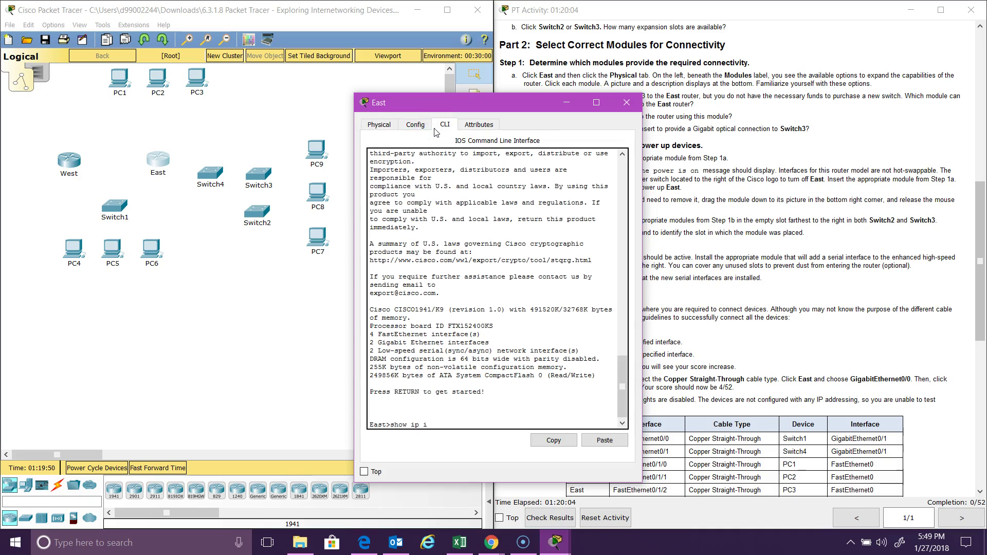
type("show ip interface brief")
key("Return")
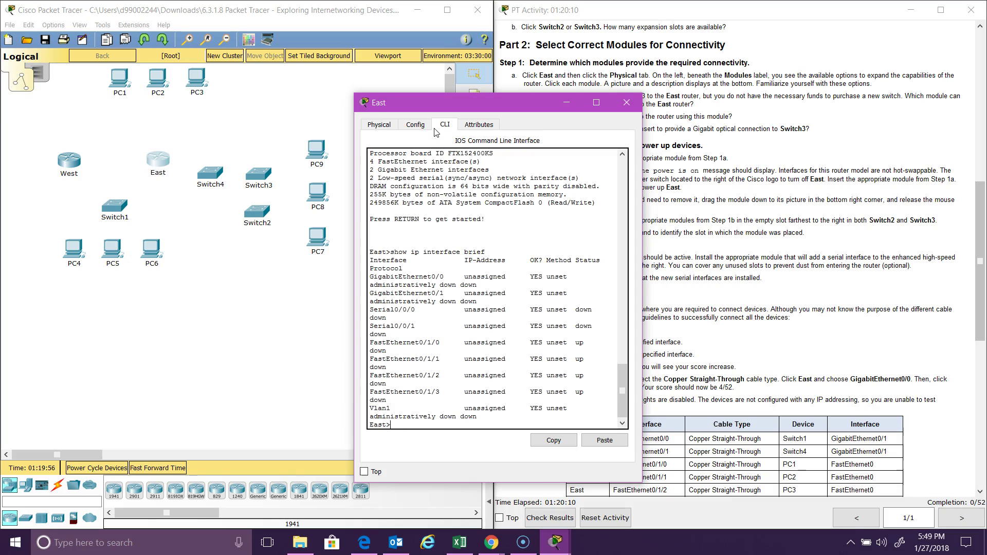
left_click(529, 221)
left_click(628, 104)
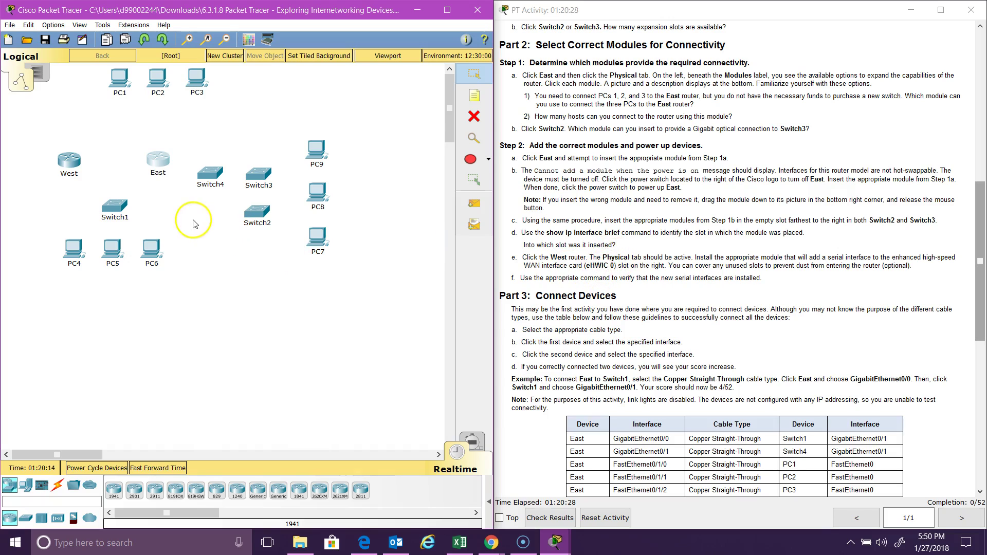
Try to insert the HWIC-2T serial module into the West router's eHWIC 0 slot while the router is powered on
left_click(70, 170)
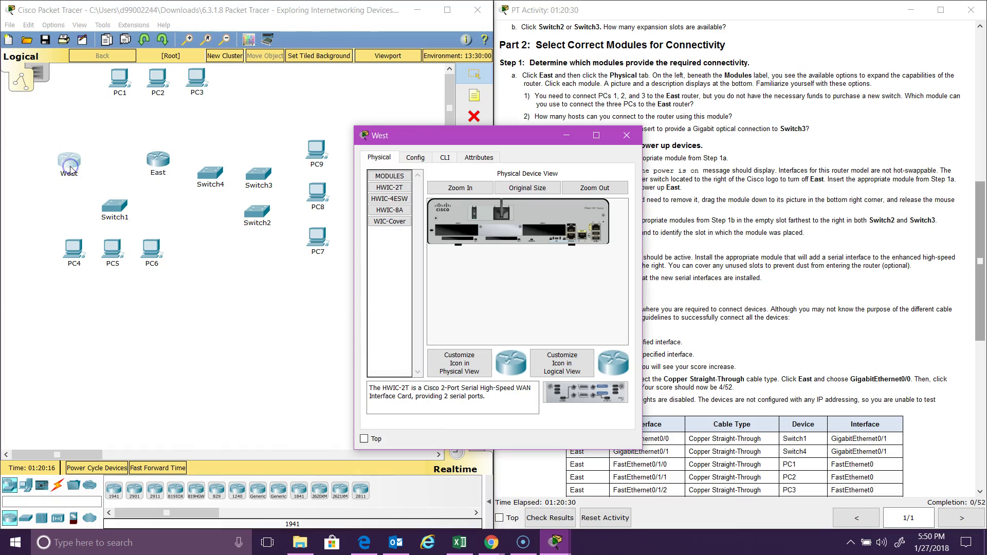
left_click_drag(428, 135, 244, 132)
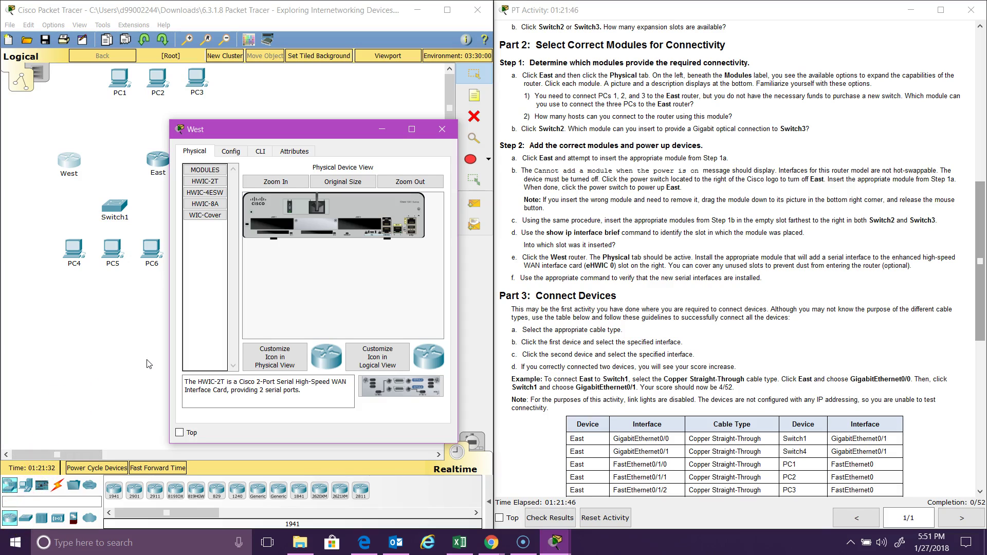
left_click(213, 180)
left_click(400, 216)
left_click(196, 181)
left_click_drag(196, 182, 361, 230)
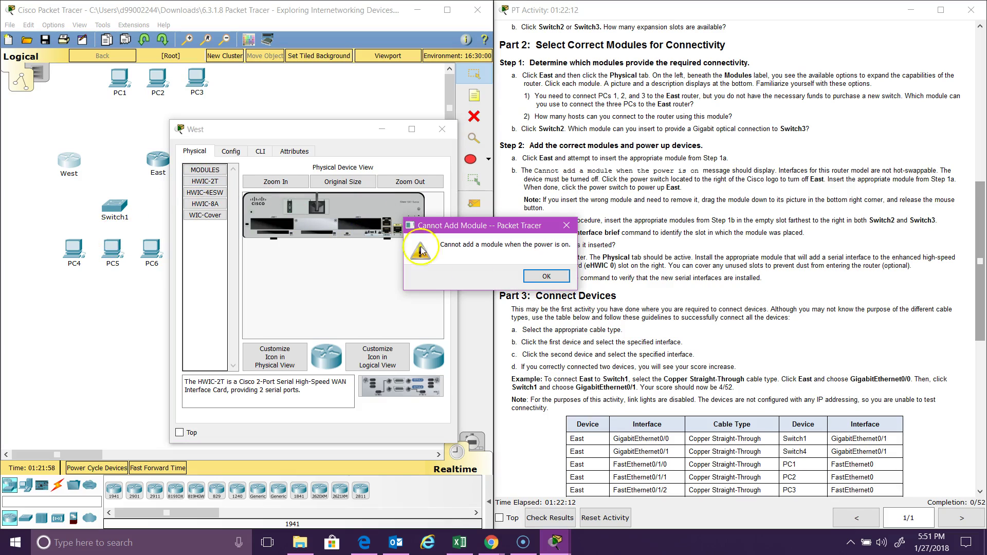
left_click(546, 277)
left_click(396, 237)
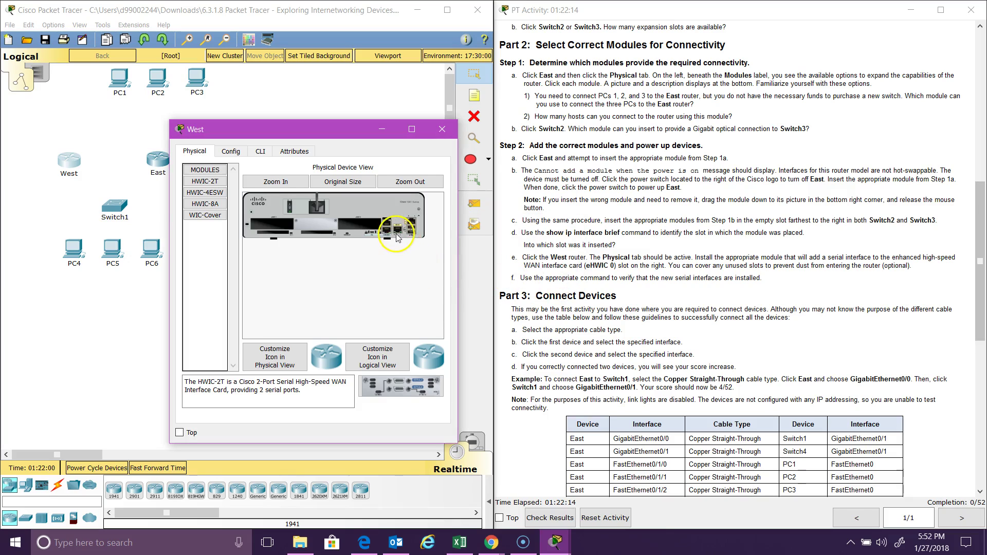
Power off the West router and install the HWIC-2T module in its eHWIC 0 slot on the right
left_click(290, 208)
left_click(290, 209)
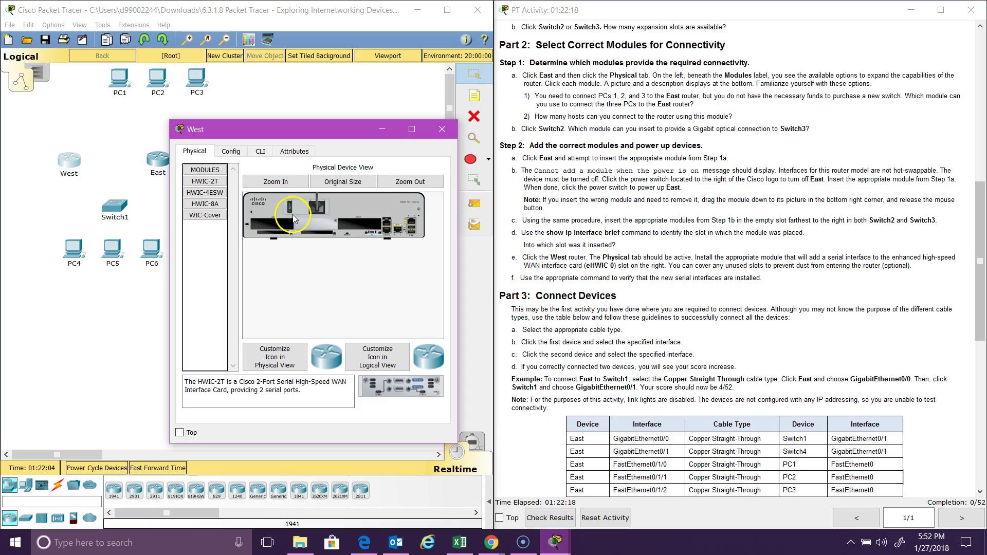
left_click(285, 183)
left_click(325, 230)
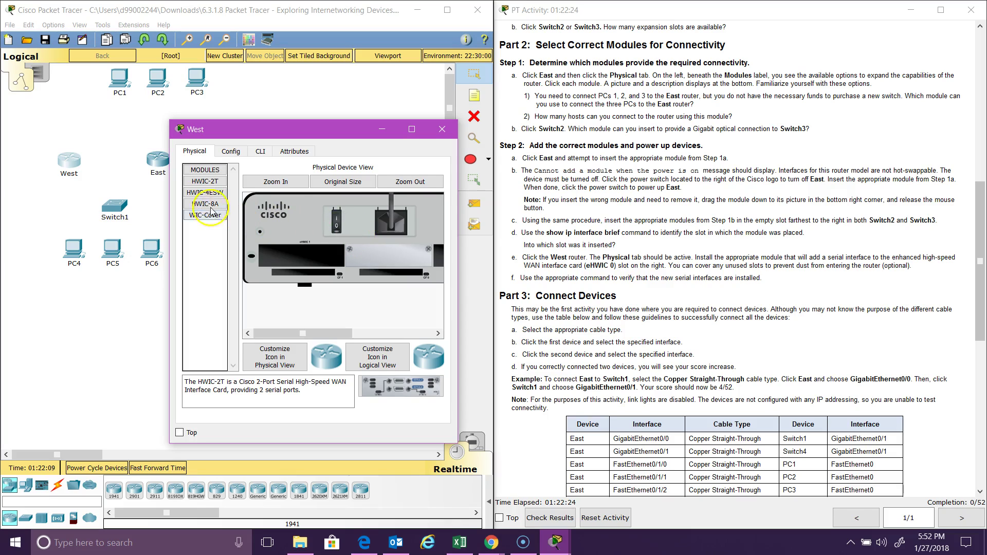
left_click_drag(211, 180, 452, 264)
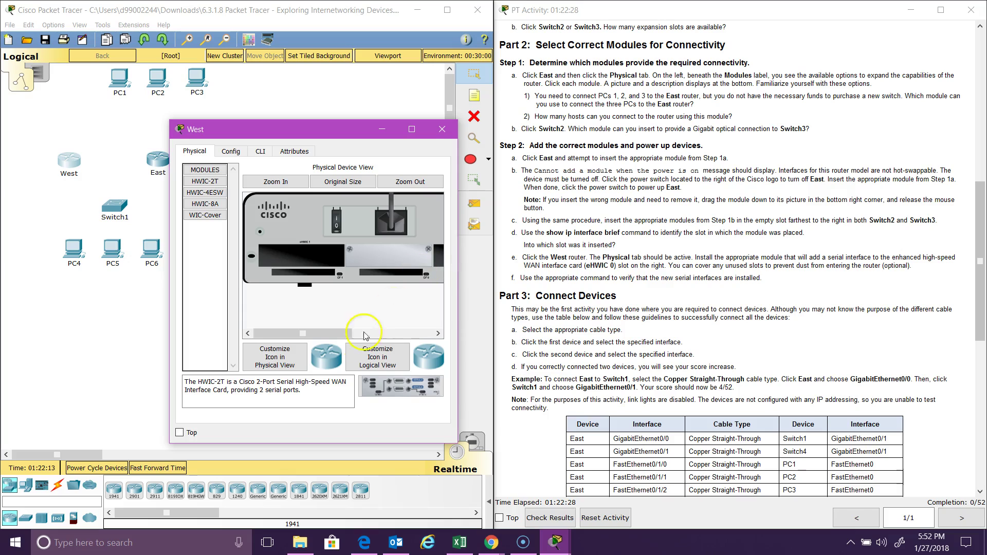
left_click_drag(344, 333, 381, 335)
left_click_drag(205, 181, 402, 262)
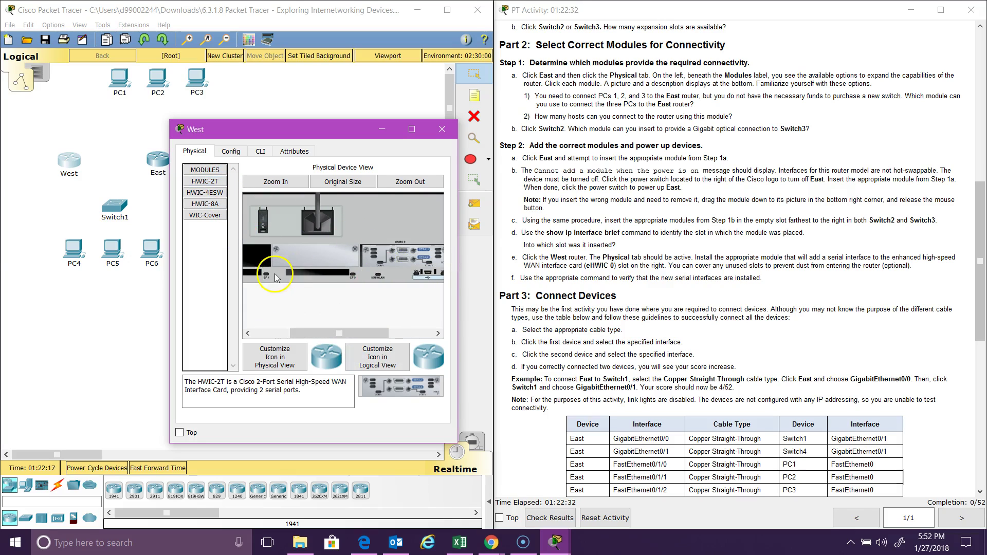
Power West back on and try to place a WIC-Cover over its empty left slot
left_click(264, 221)
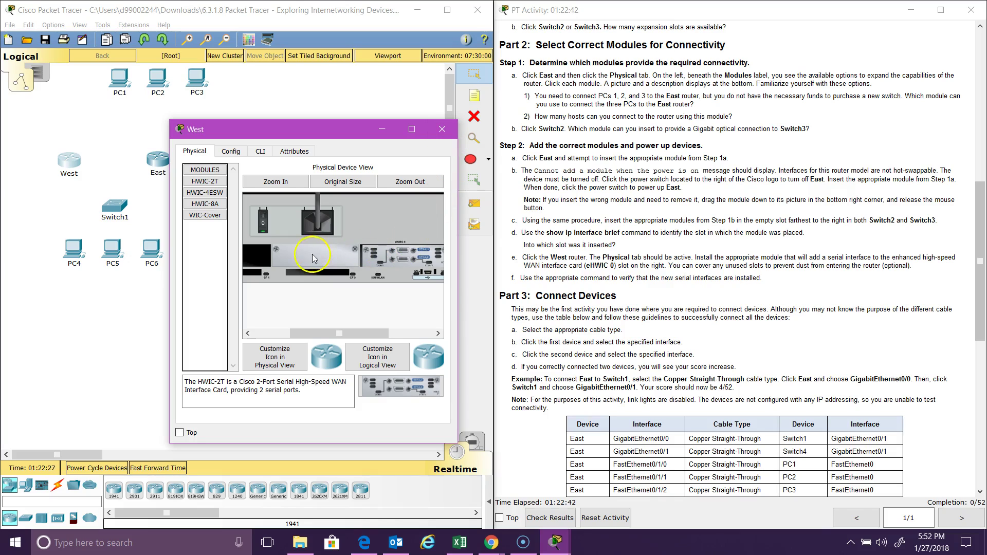
left_click_drag(208, 216, 249, 258)
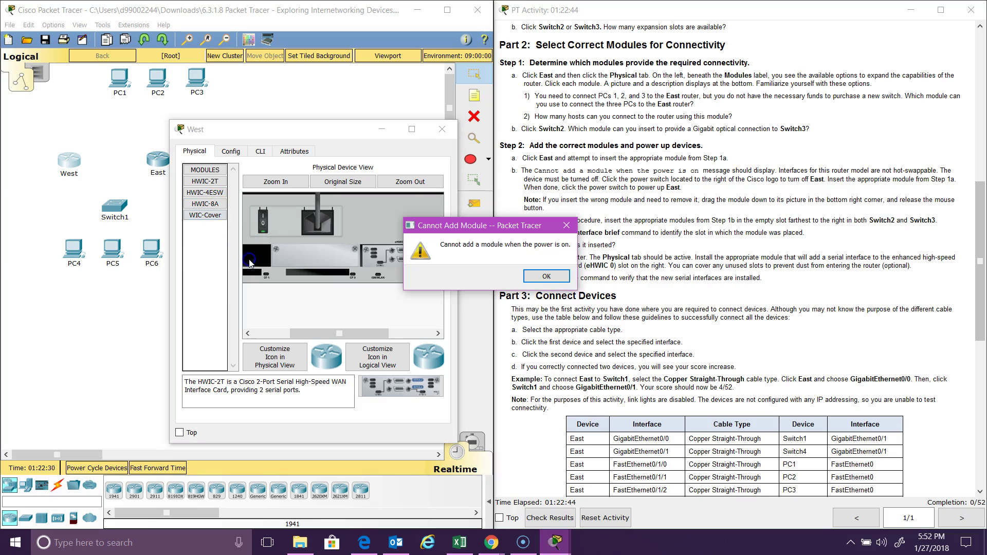
left_click(559, 277)
Cover West's empty left slot with a WIC-Cover while the router is powered off, and restore its power
left_click(263, 226)
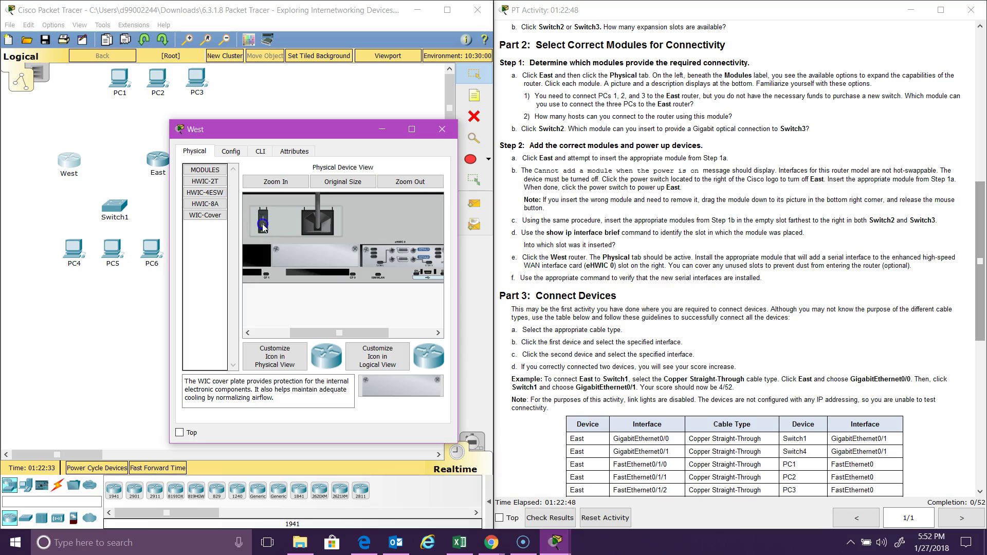
left_click_drag(206, 215, 257, 257)
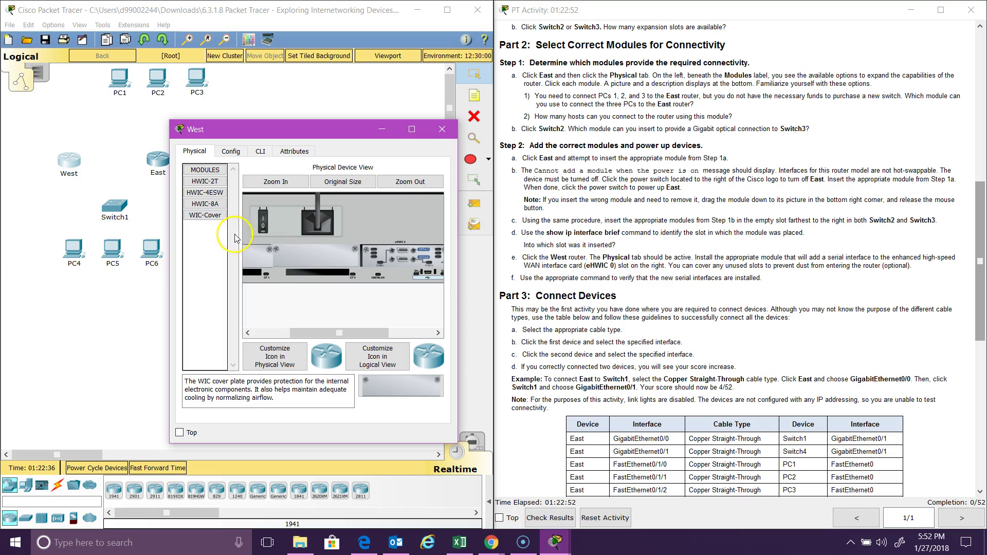
left_click(263, 227)
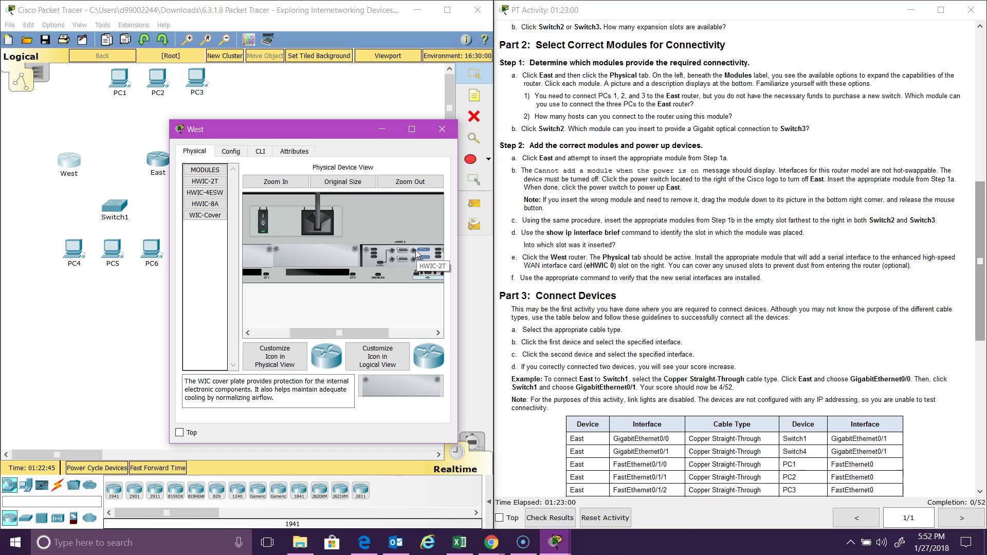
Verify West's new serial interfaces with show ip interface brief, and close its window
left_click(235, 157)
left_click(235, 156)
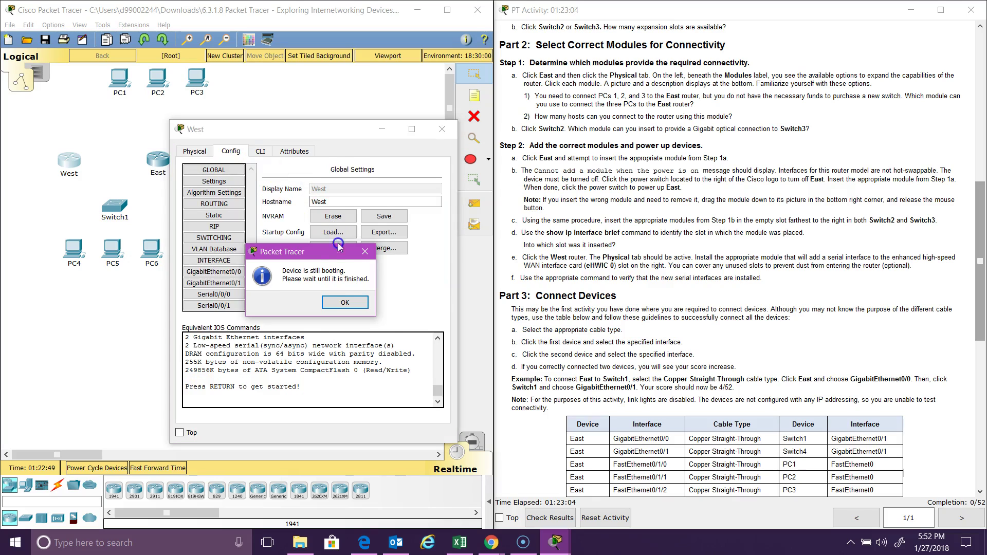
left_click(339, 301)
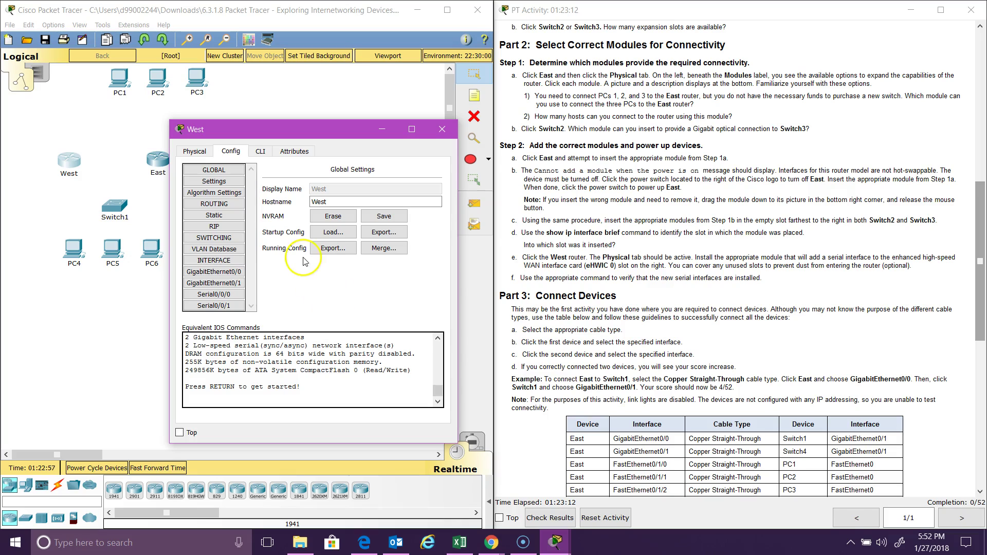
left_click(260, 151)
left_click(301, 309)
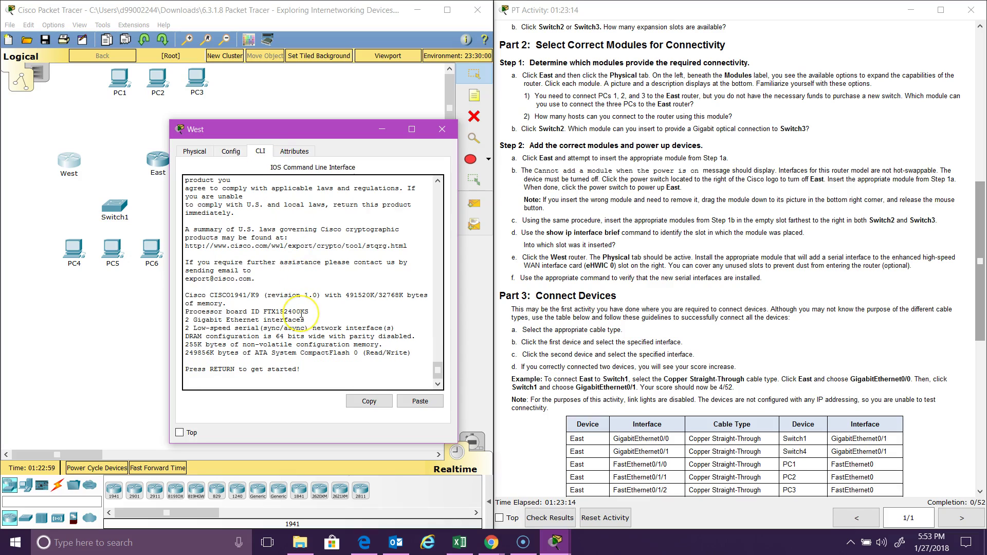
key("Return")
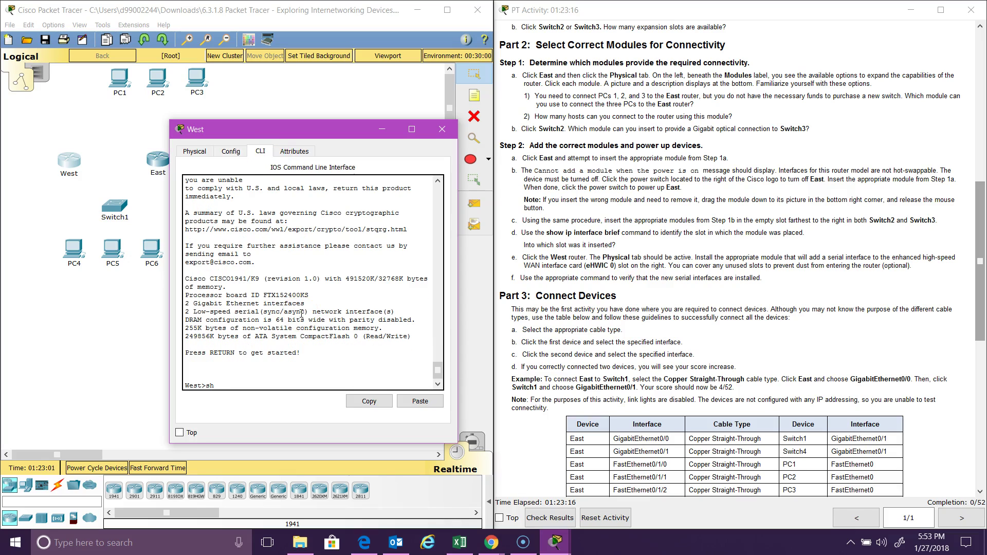
type("show ip inter")
key("Return")
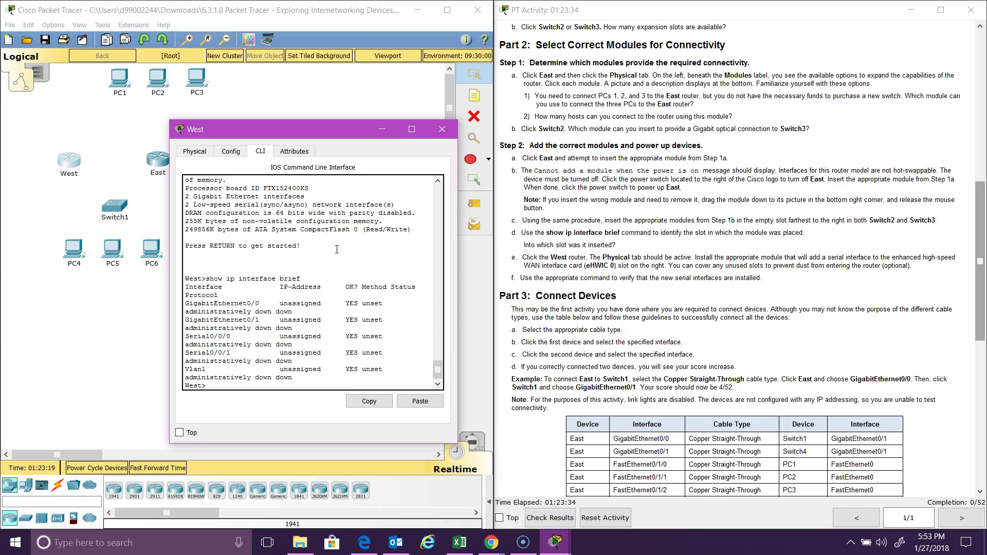
left_click(440, 132)
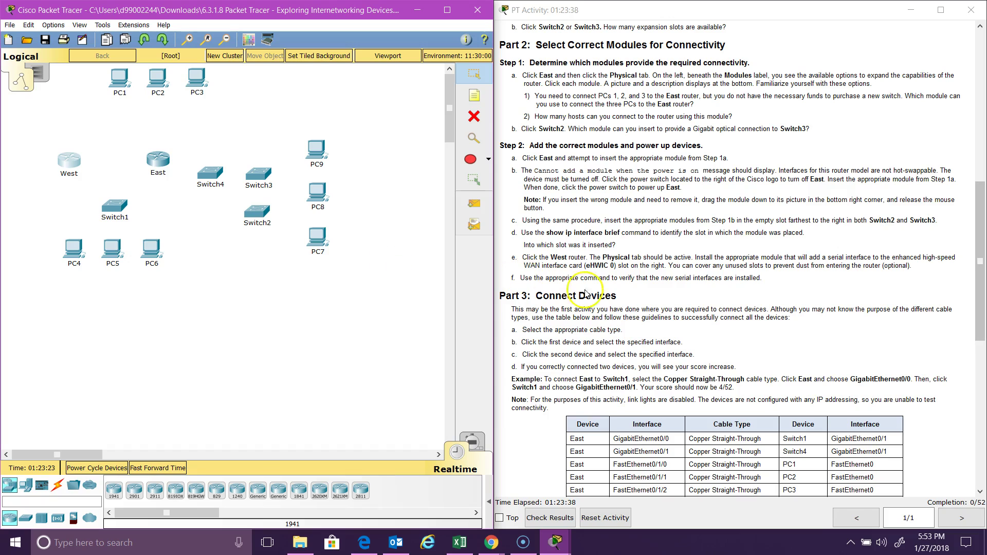
Connect East's GigabitEthernet0/0 to Switch1's GigabitEthernet0/1 with a Copper Straight-Through cable, following the Part 3 table
left_click(979, 262)
left_click_drag(979, 263, 982, 343)
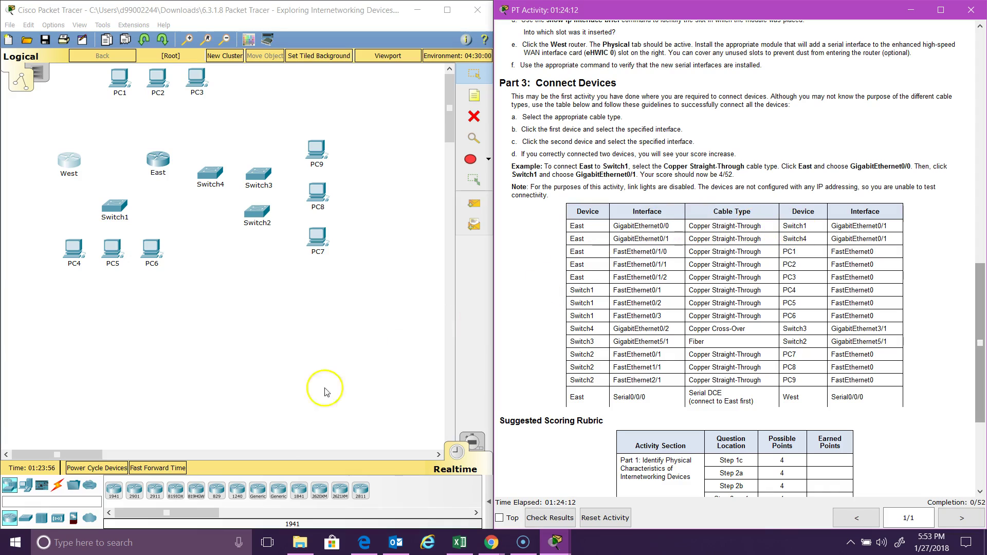
left_click(64, 489)
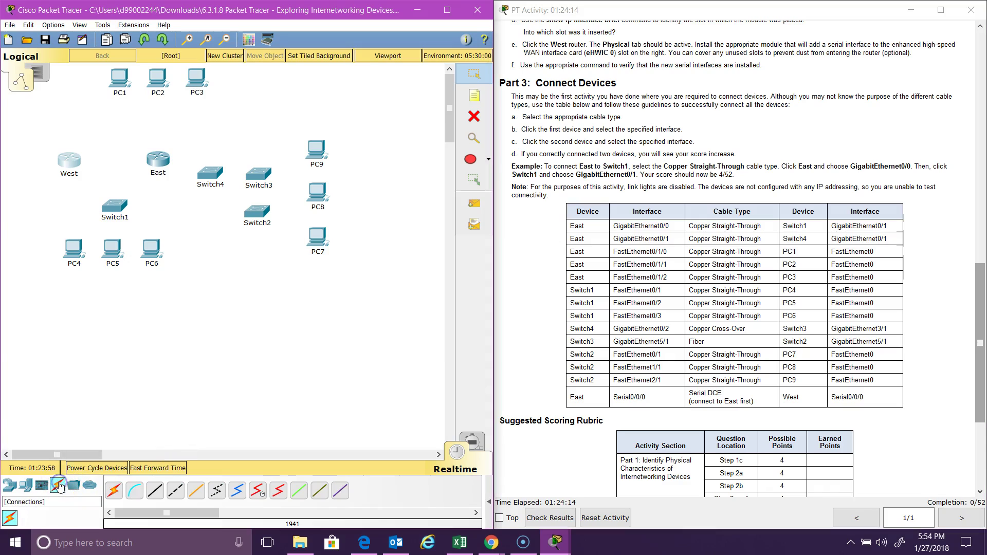
left_click(158, 496)
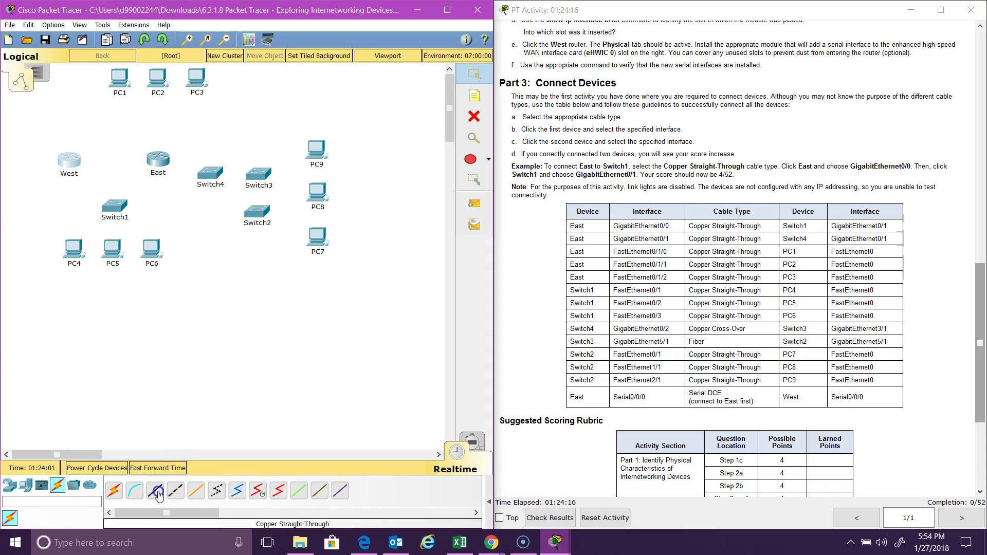
left_click(158, 164)
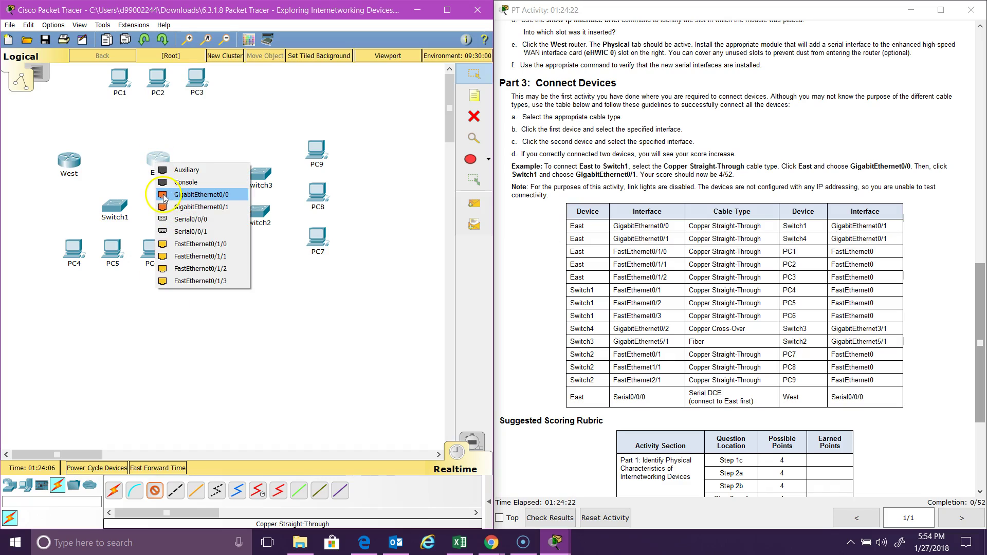
left_click(164, 195)
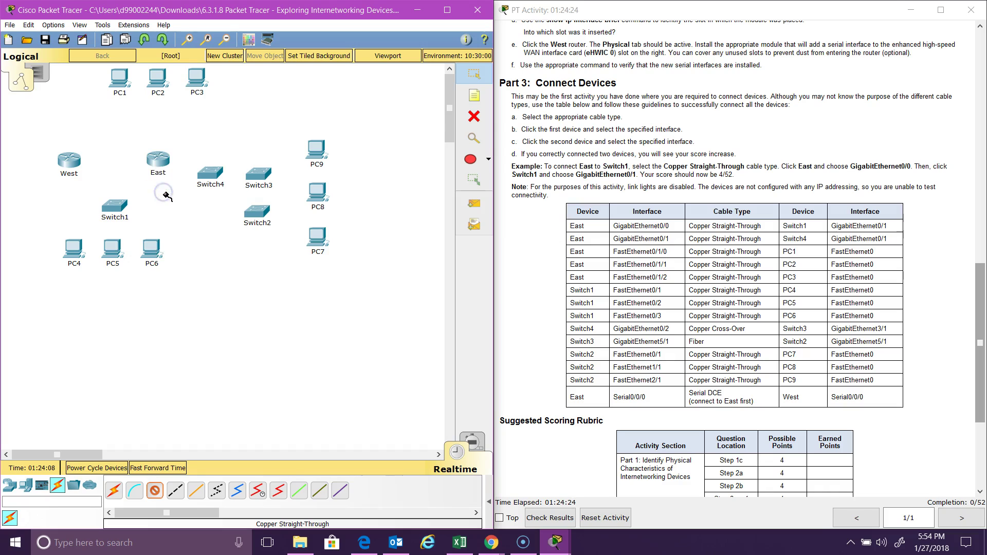
left_click(118, 208)
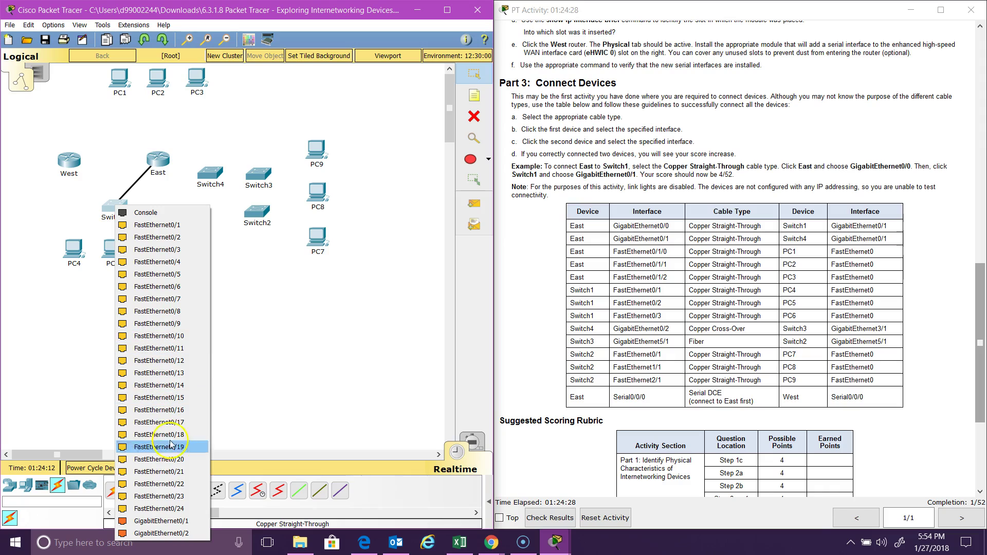
left_click(179, 522)
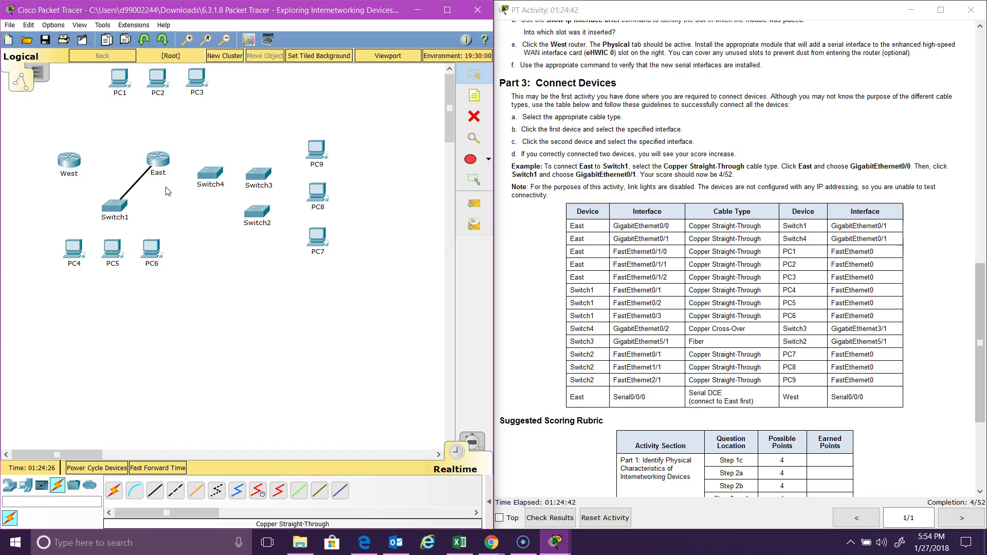
Connect East's GigabitEthernet0/1 to Switch4's GigabitEthernet0/1 with a Copper Straight-Through cable
left_click(154, 492)
left_click(159, 163)
left_click(187, 183)
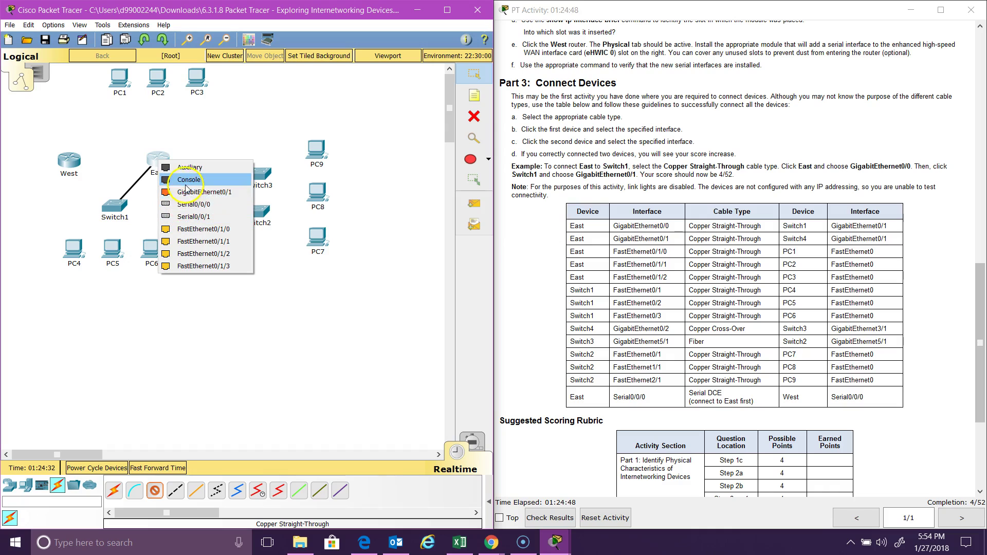
left_click(191, 192)
left_click(208, 175)
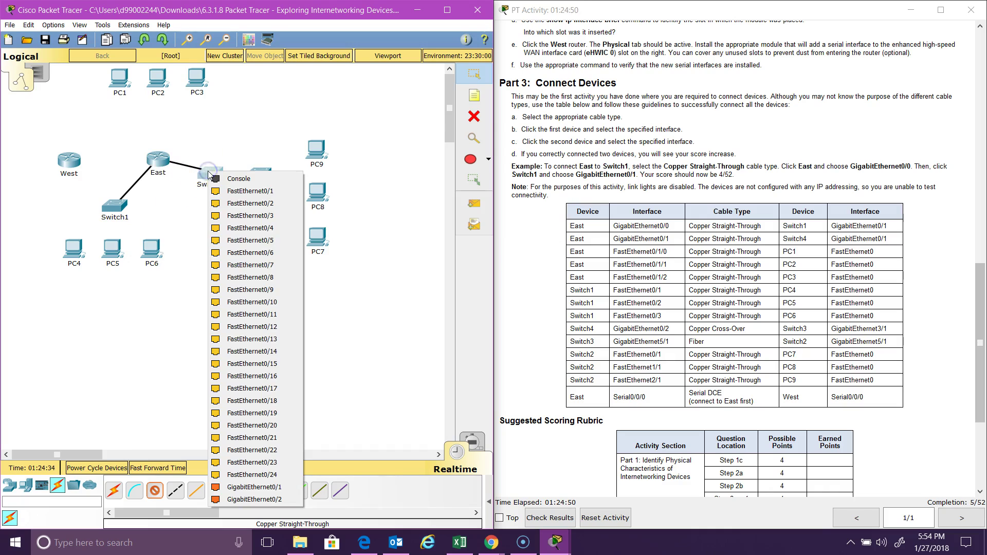
left_click(252, 491)
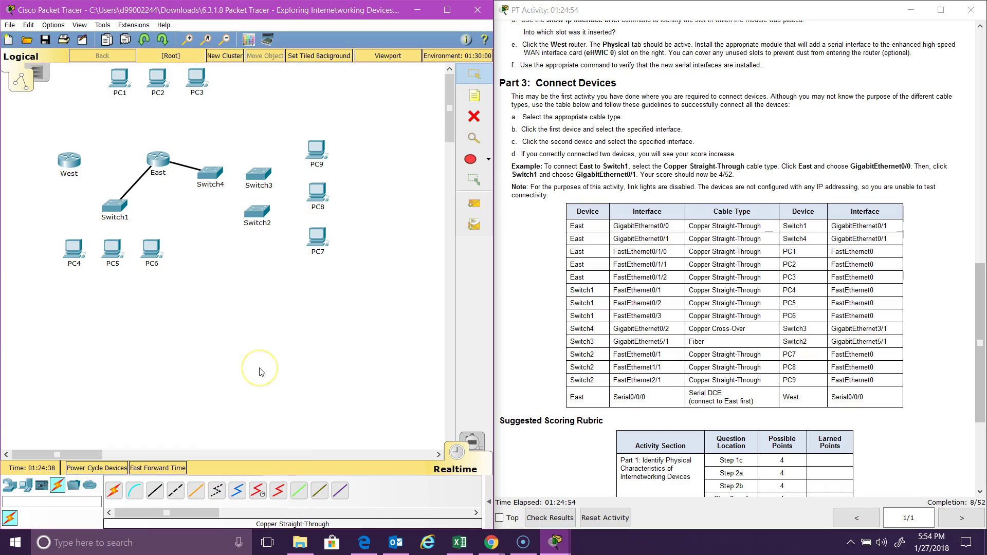
left_click(261, 354)
Connect East's FastEthernet0/1/0 to PC1's FastEthernet0 with a Copper Straight-Through cable
left_click(179, 492)
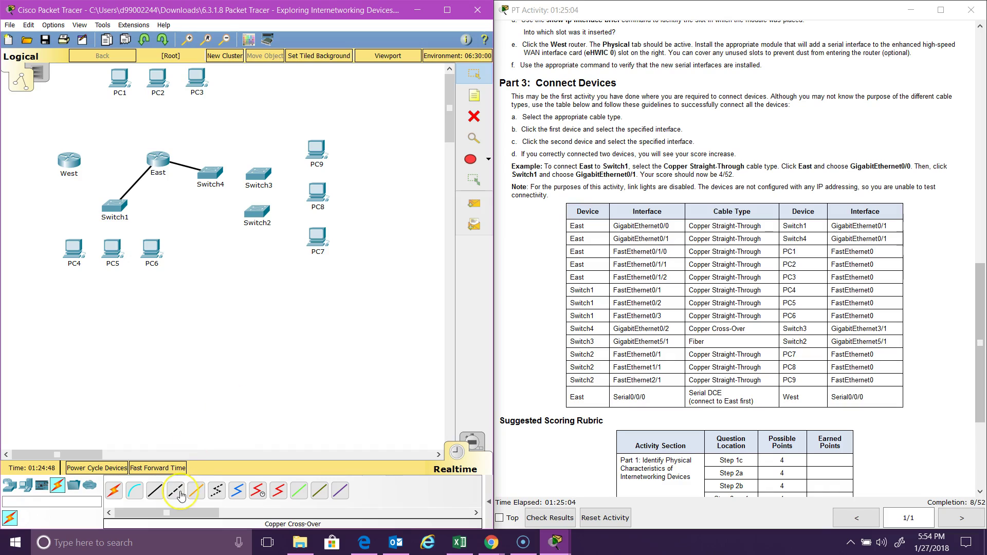
left_click(155, 490)
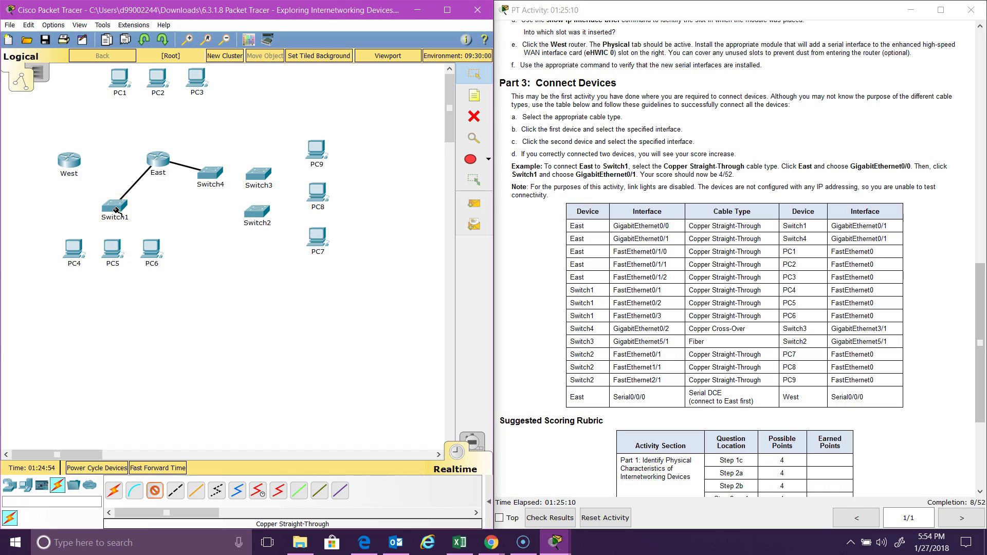
left_click(159, 159)
left_click(170, 207)
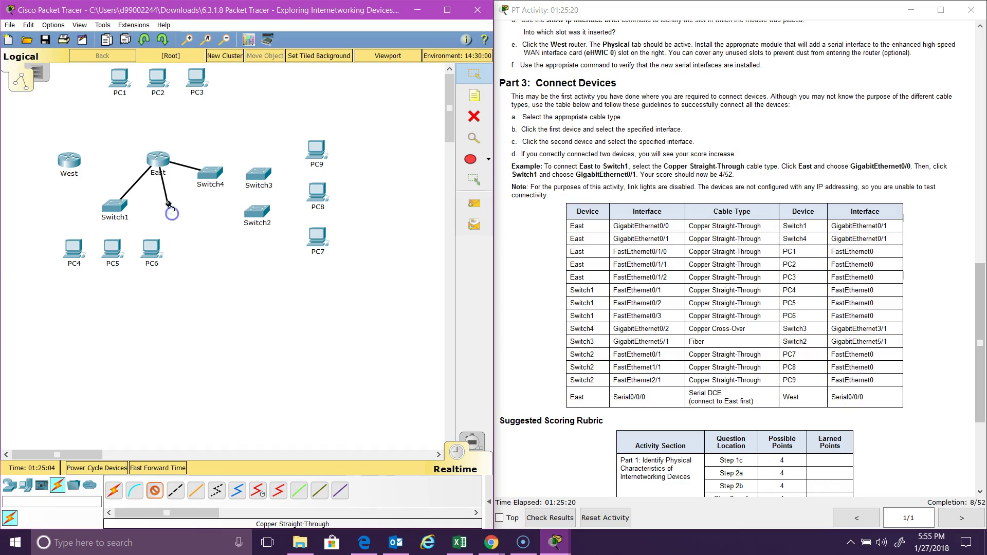
left_click(121, 82)
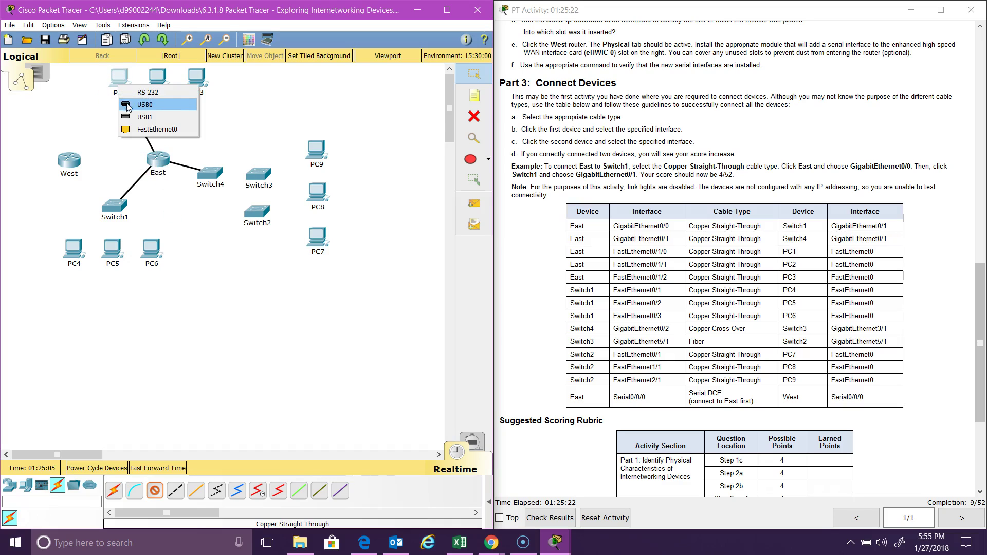
left_click(154, 129)
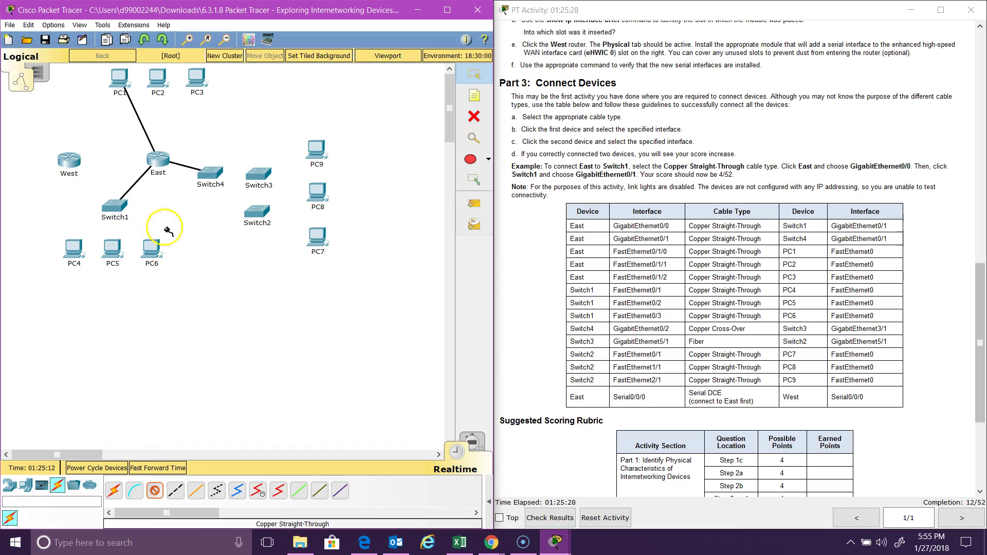
Connect East's FastEthernet0/1/1 to PC2's FastEthernet0 with a Copper Straight-Through cable
left_click(158, 161)
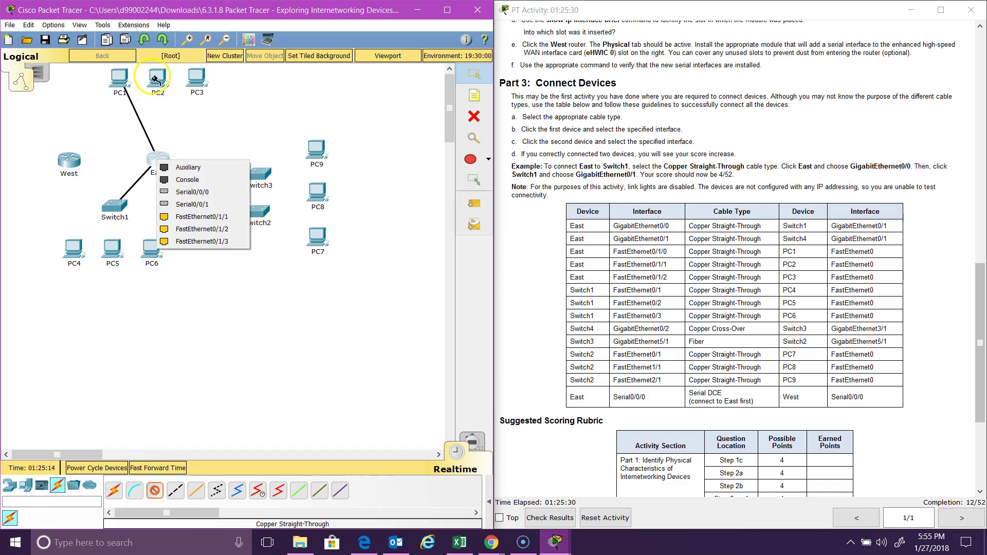
left_click(189, 216)
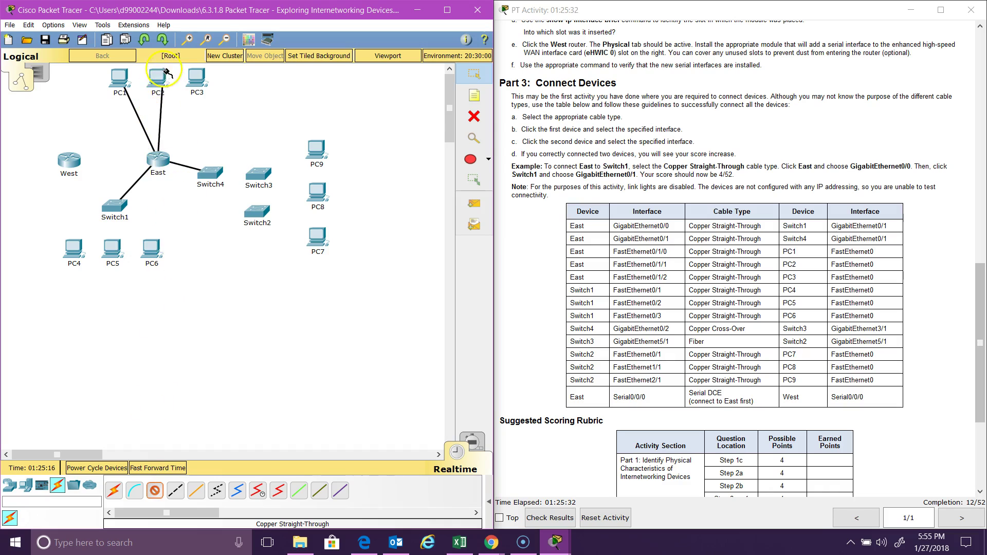
left_click(160, 82)
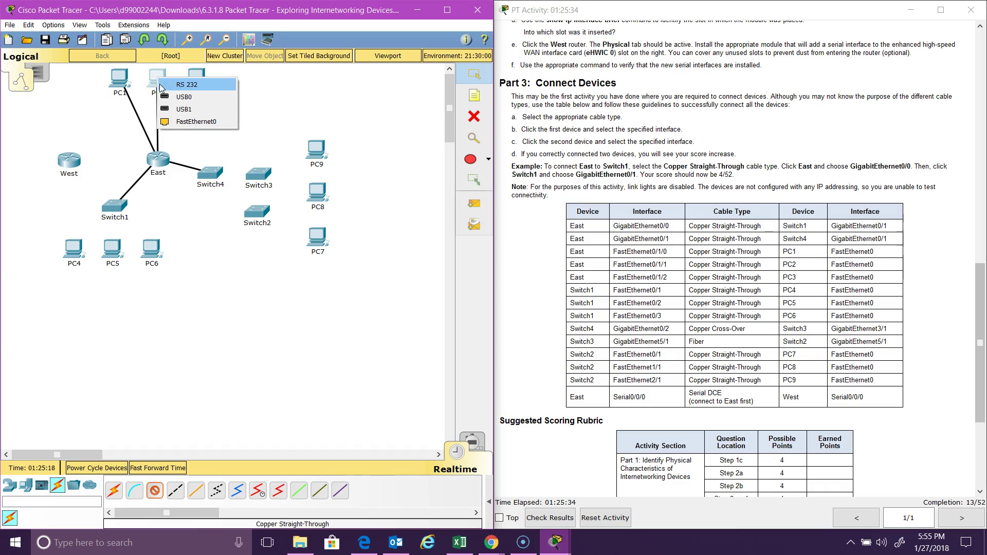
left_click(171, 122)
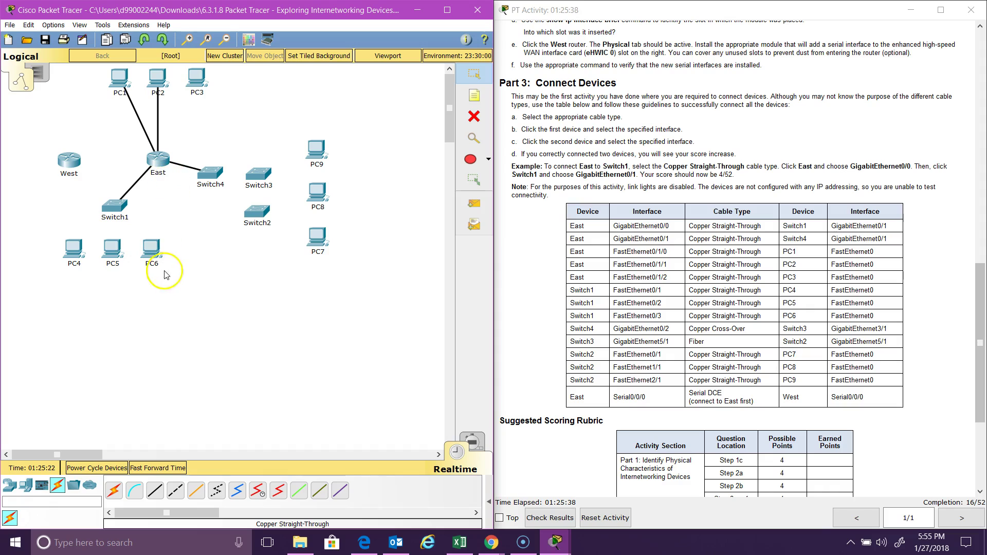
Connect East's FastEthernet0/1/2 to PC3's FastEthernet0 with a Copper Straight-Through cable
left_click(152, 493)
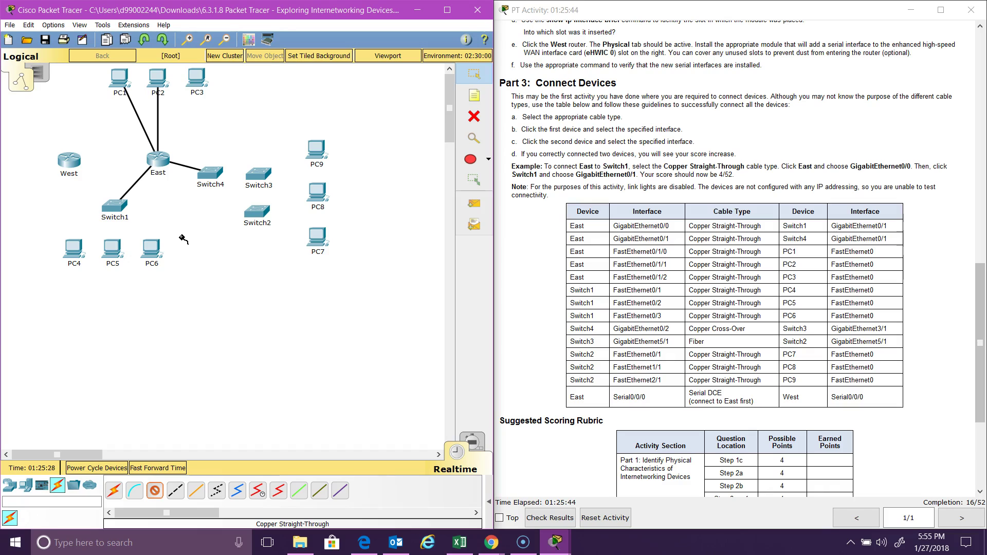
left_click(178, 216)
left_click(158, 161)
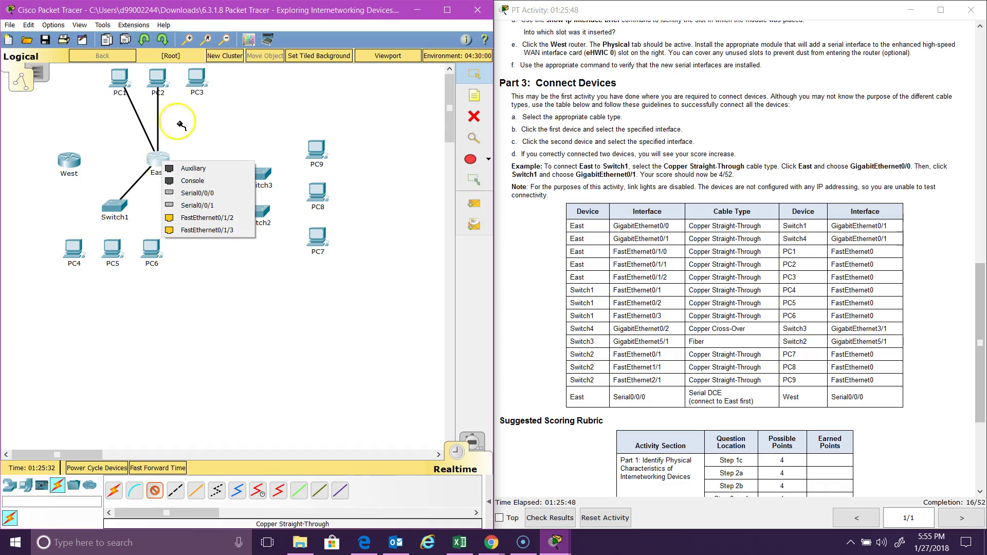
left_click(201, 218)
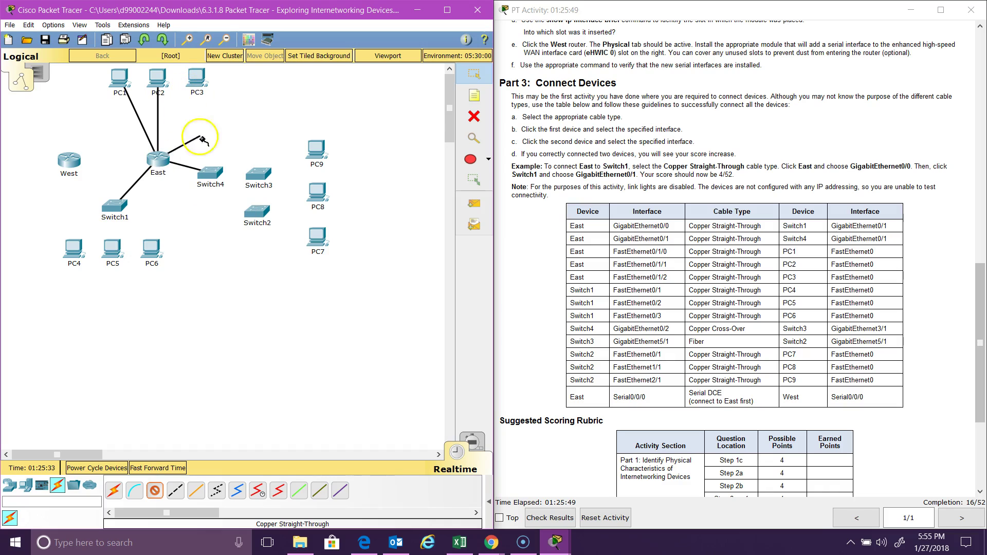
left_click(196, 82)
left_click(233, 125)
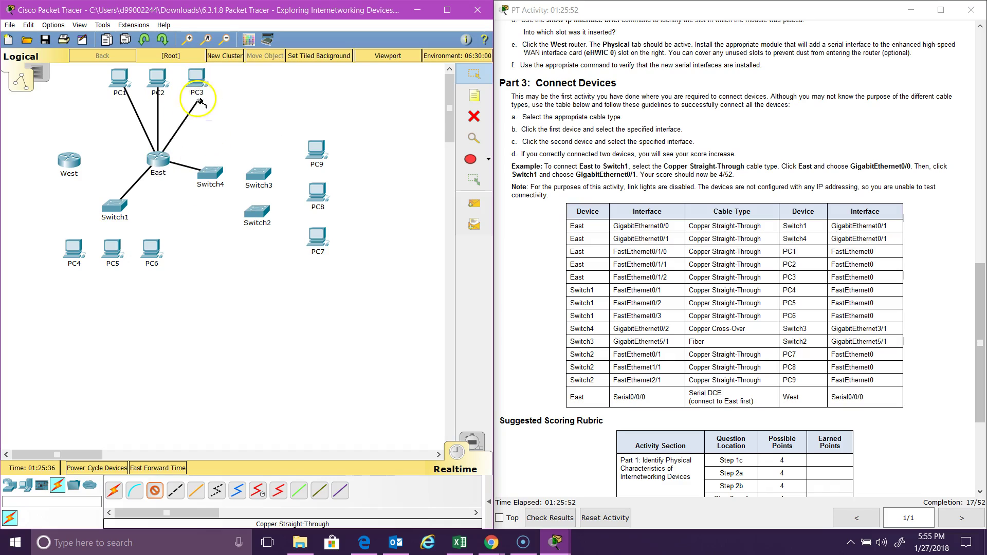
left_click(195, 78)
left_click(208, 123)
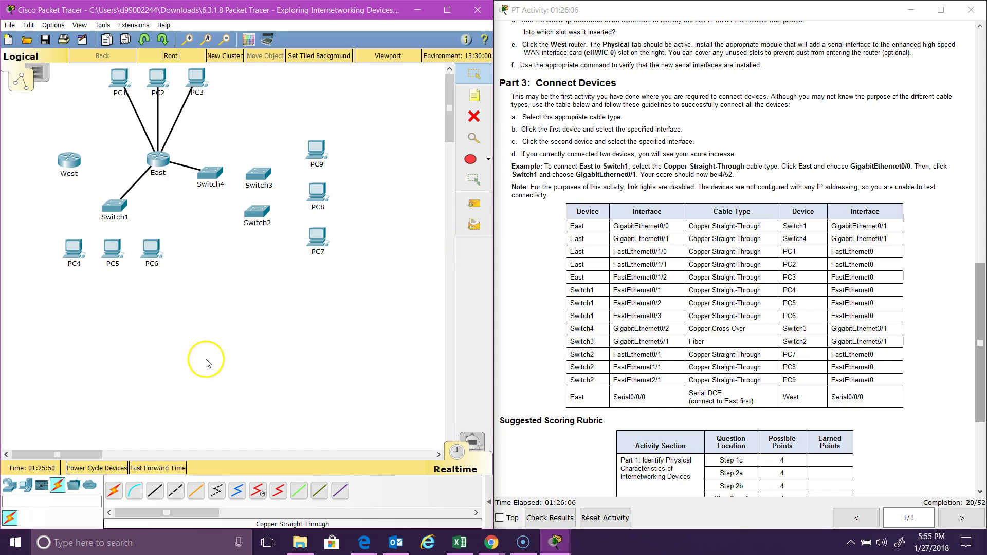
Connect Switch1's FastEthernet0/1 to PC4's FastEthernet0 with a Copper Straight-Through cable
left_click(155, 494)
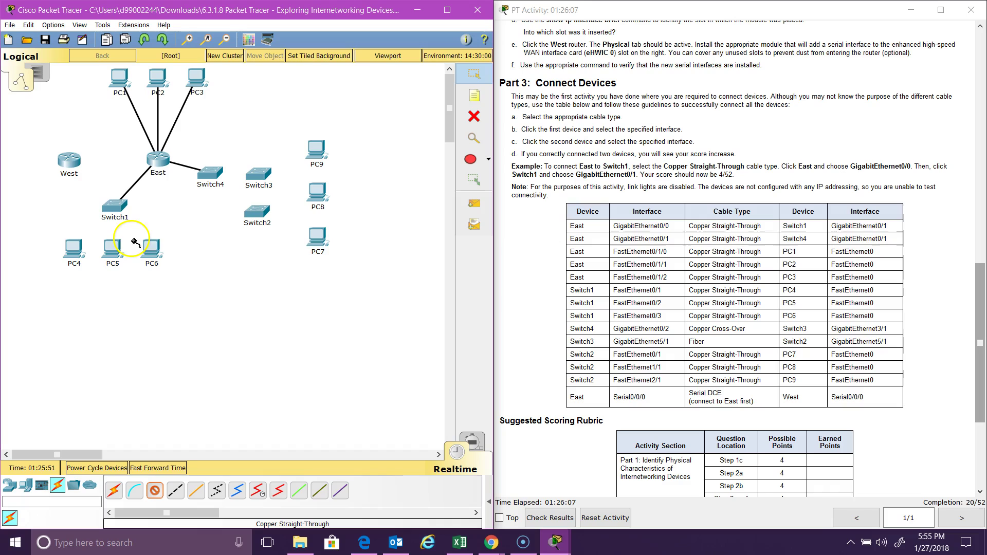
left_click(115, 209)
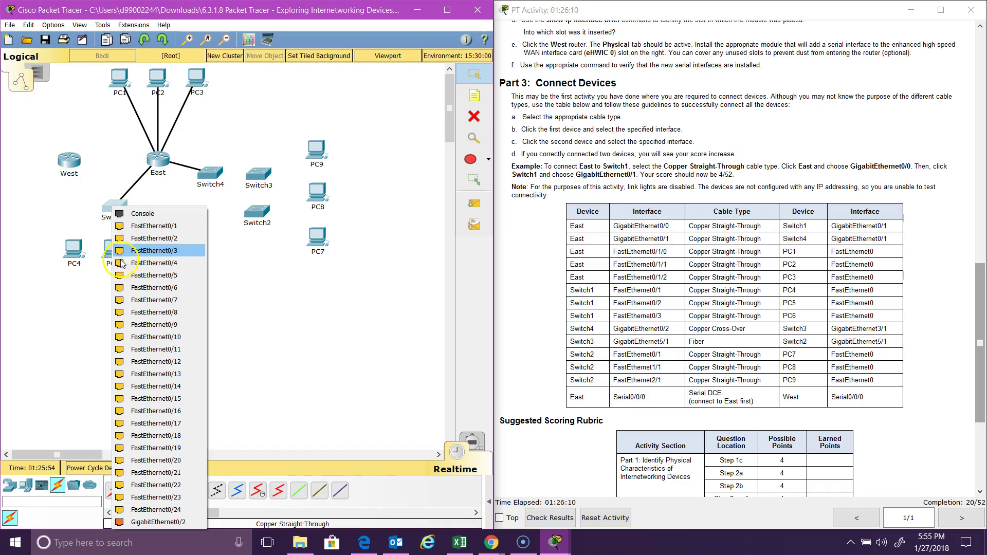
left_click(121, 226)
left_click(76, 252)
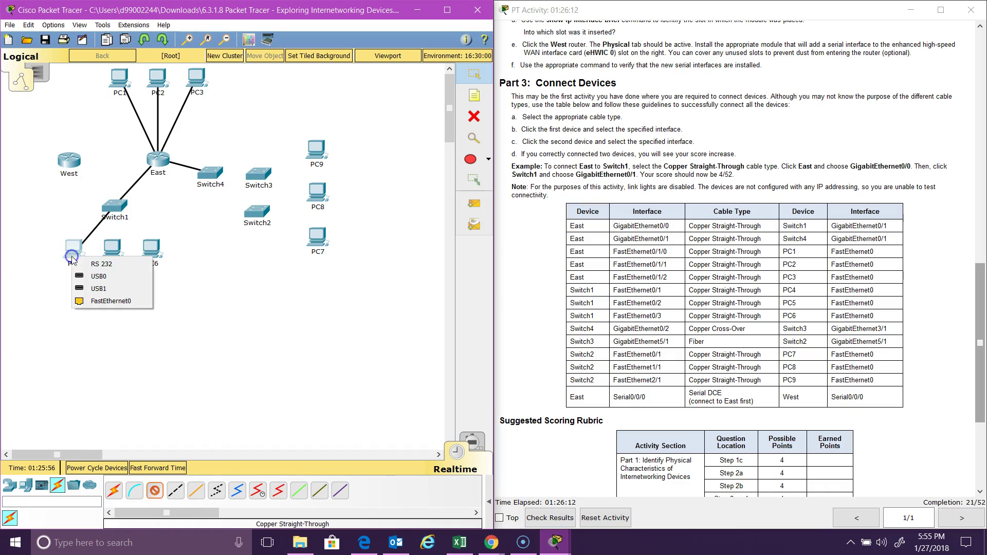
left_click(80, 301)
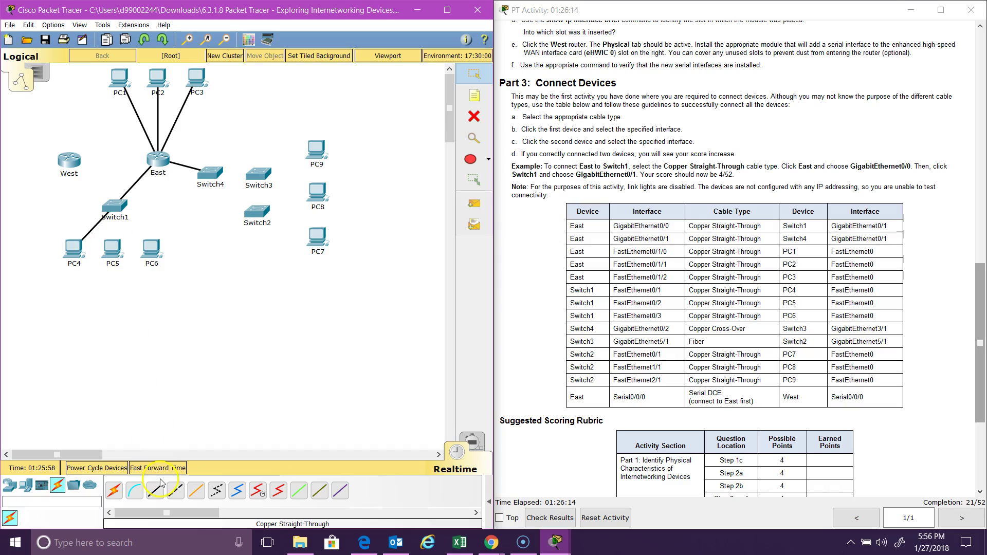
Connect Switch1's FastEthernet0/2 to PC5's FastEthernet0 with a Copper Straight-Through cable
left_click(105, 204)
left_click(118, 231)
left_click(112, 251)
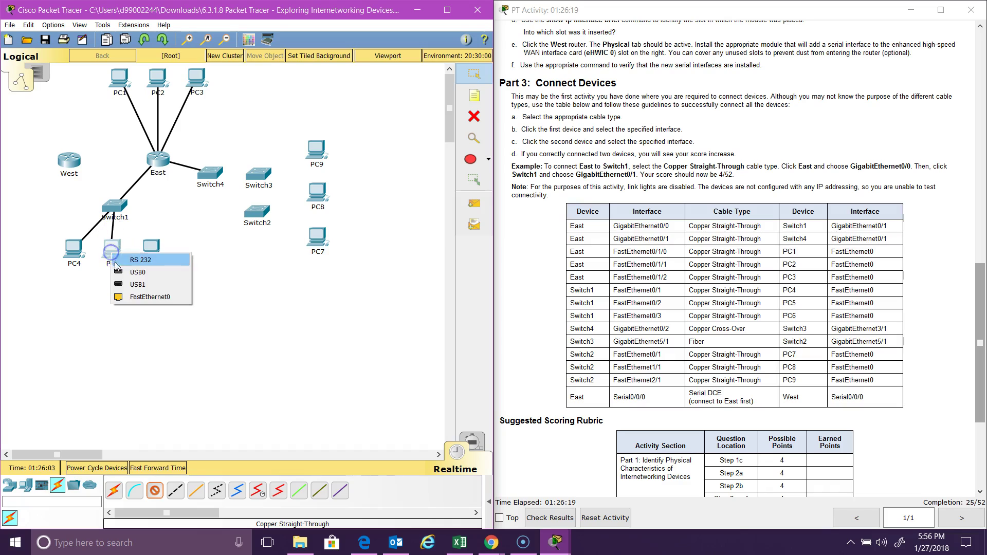
left_click(121, 297)
Connect Switch1's FastEthernet0/3 to PC6's FastEthernet0 with a Copper Straight-Through cable
left_click(158, 493)
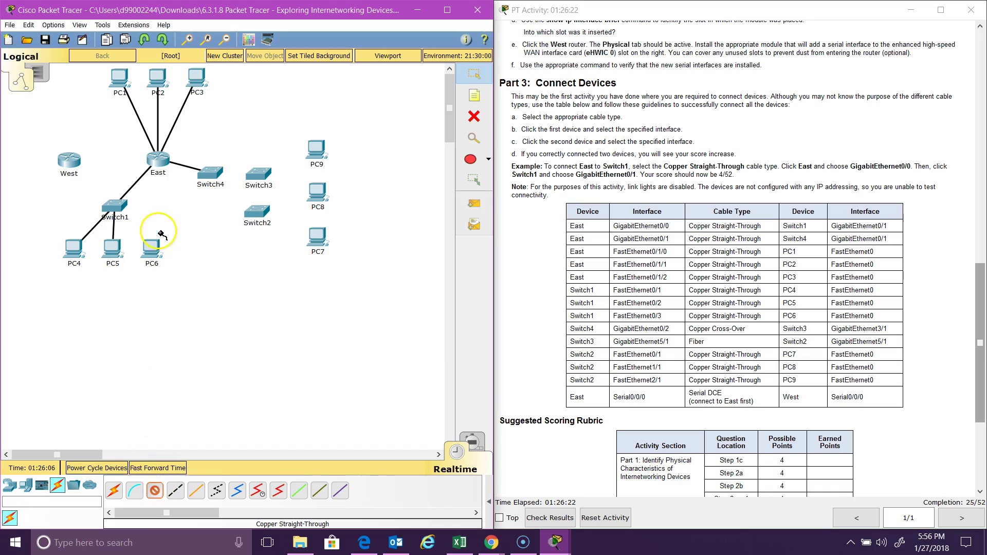
left_click(115, 207)
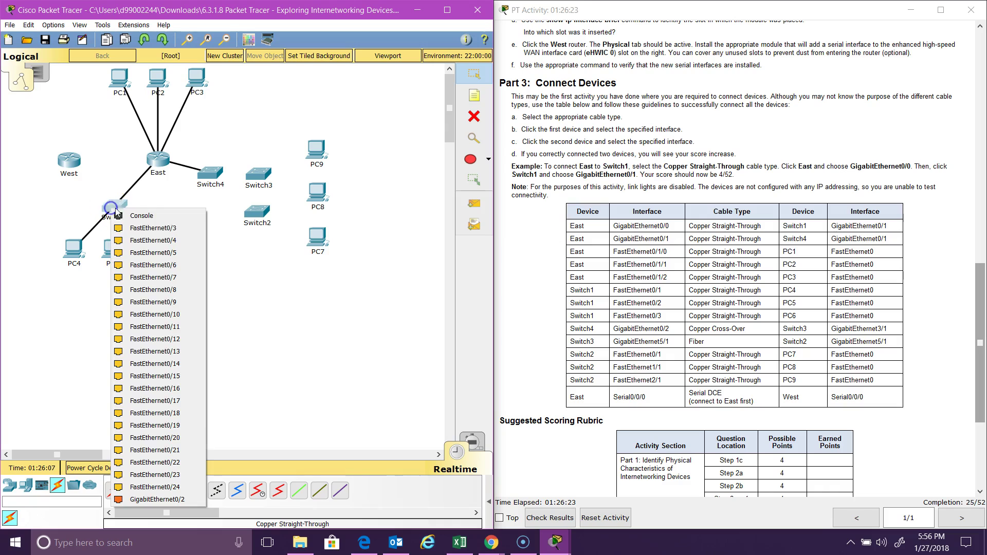
left_click(137, 229)
left_click(151, 248)
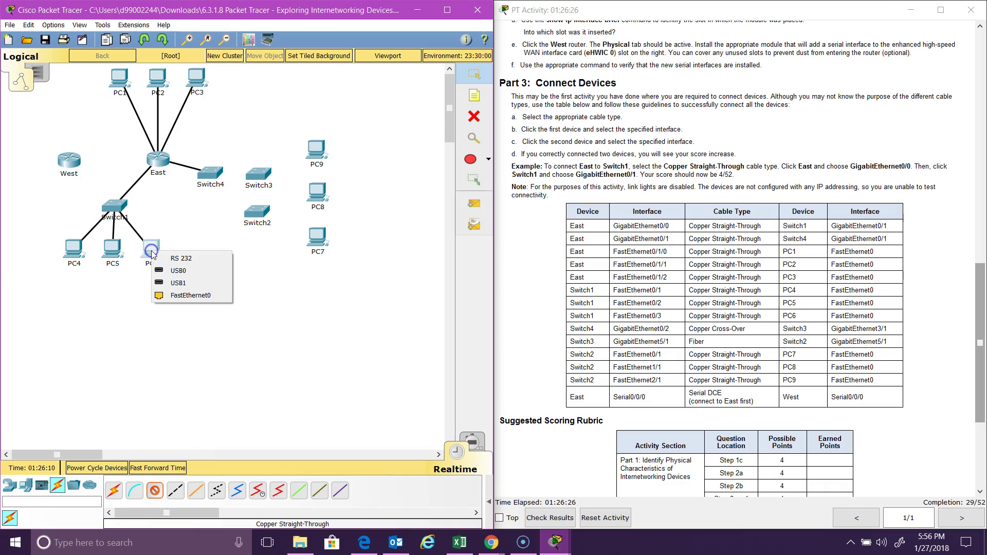
left_click(166, 295)
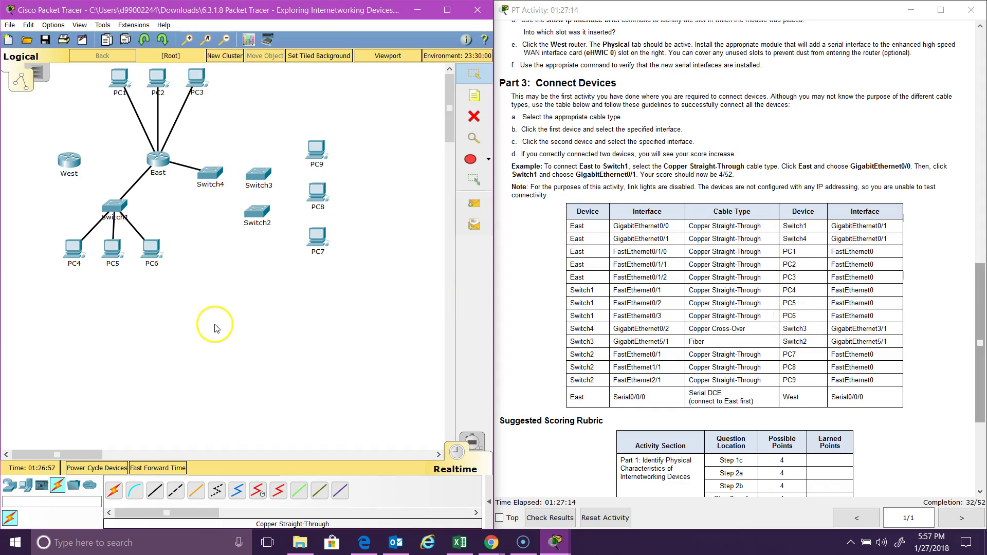
Connect Switch4's GigabitEthernet0/2 to Switch3's GigabitEthernet3/1 with a Copper Cross-Over cable
left_click(177, 490)
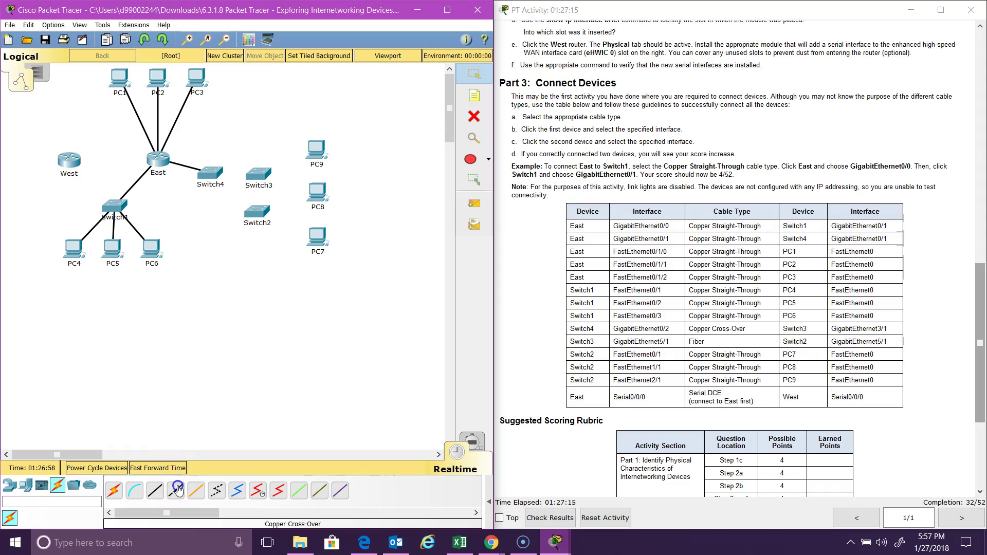
left_click(206, 173)
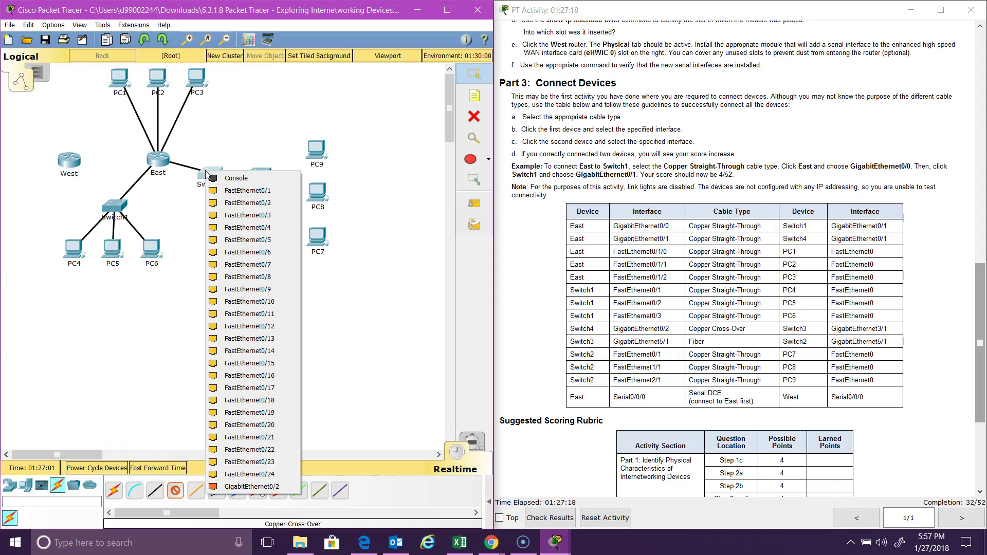
left_click(221, 487)
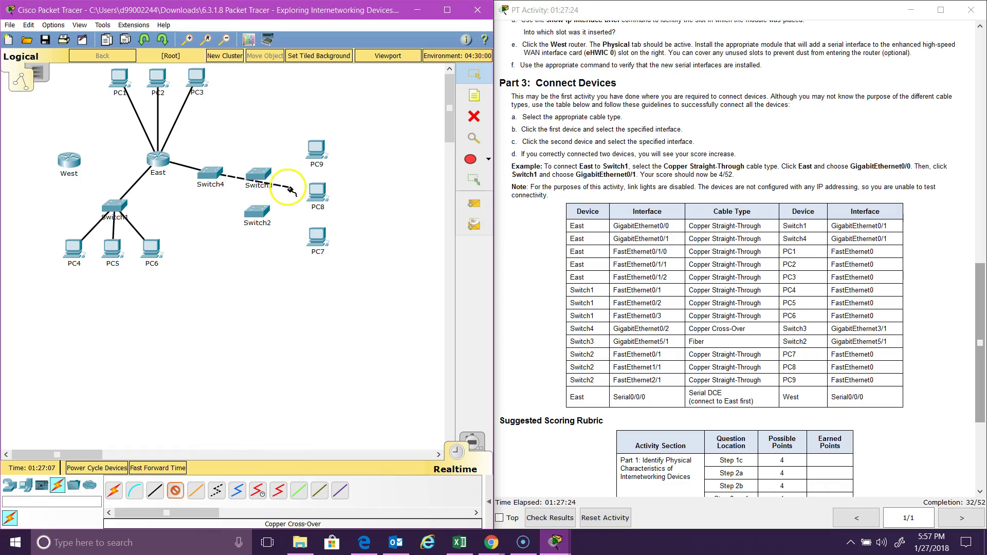
left_click(261, 174)
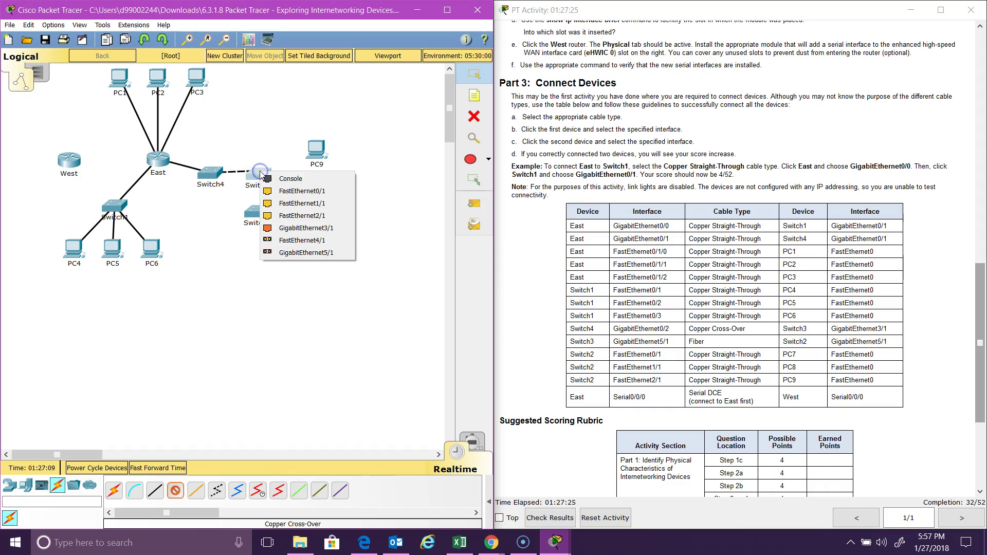
left_click(285, 230)
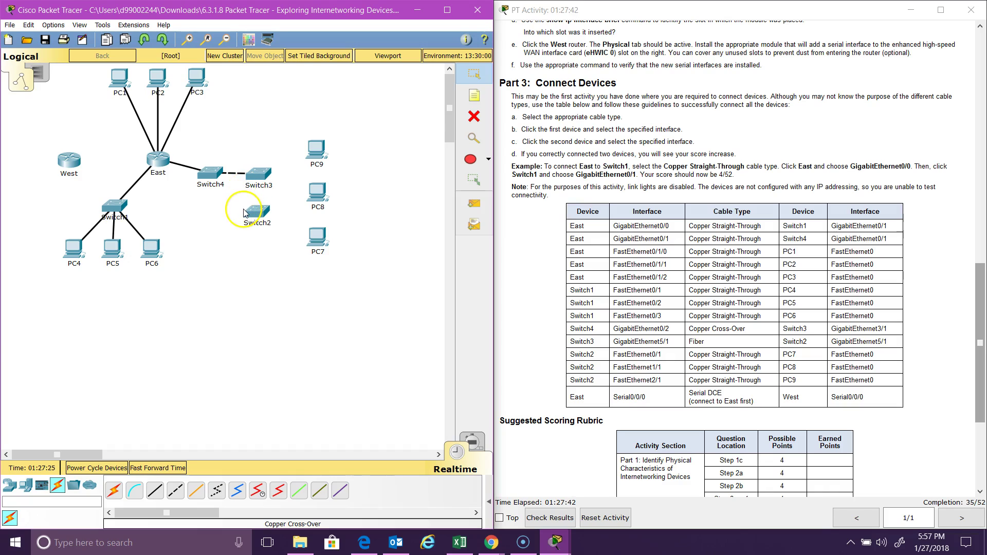
Connect Switch3's GigabitEthernet5/1 to Switch2's GigabitEthernet5/1 with a Fiber cable
left_click(193, 497)
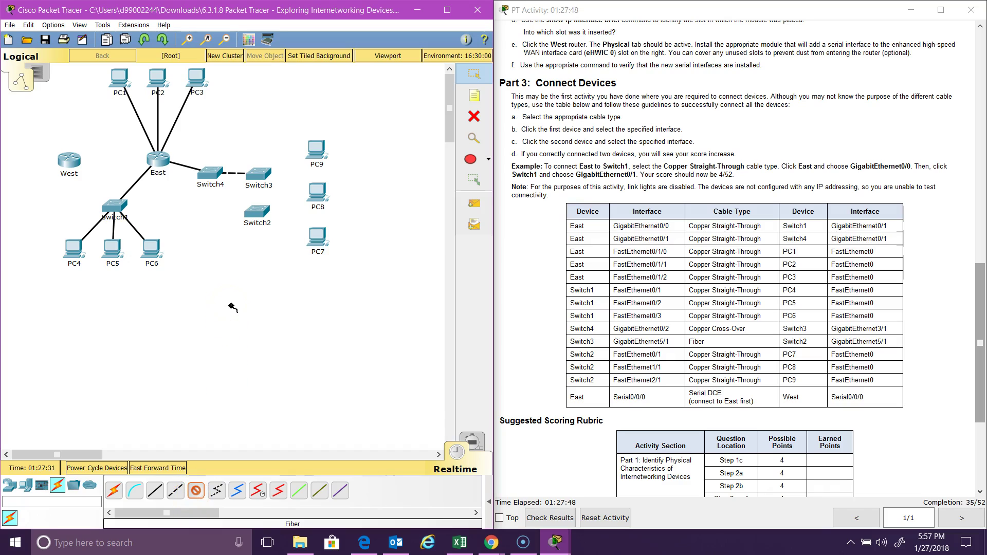
left_click(258, 173)
left_click(288, 240)
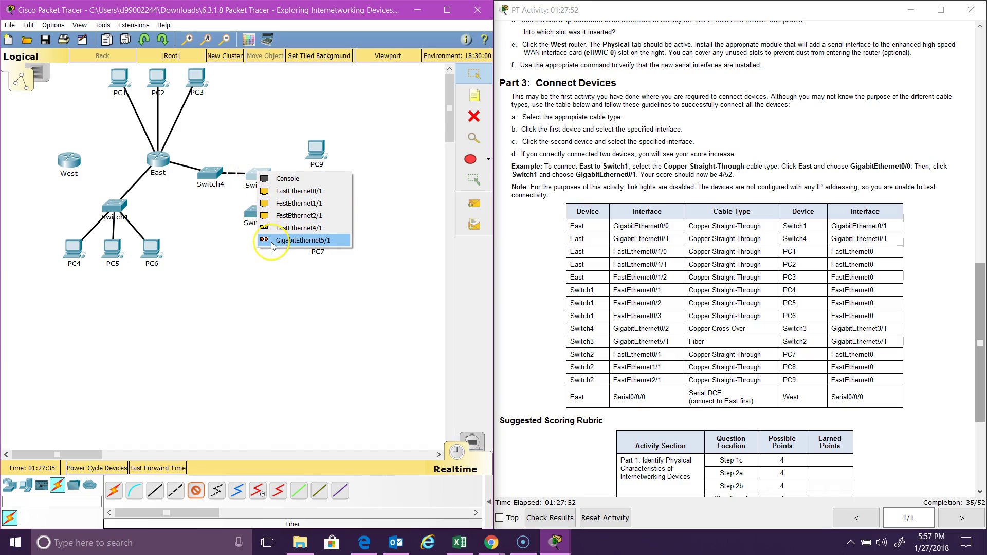
left_click(270, 240)
left_click(262, 211)
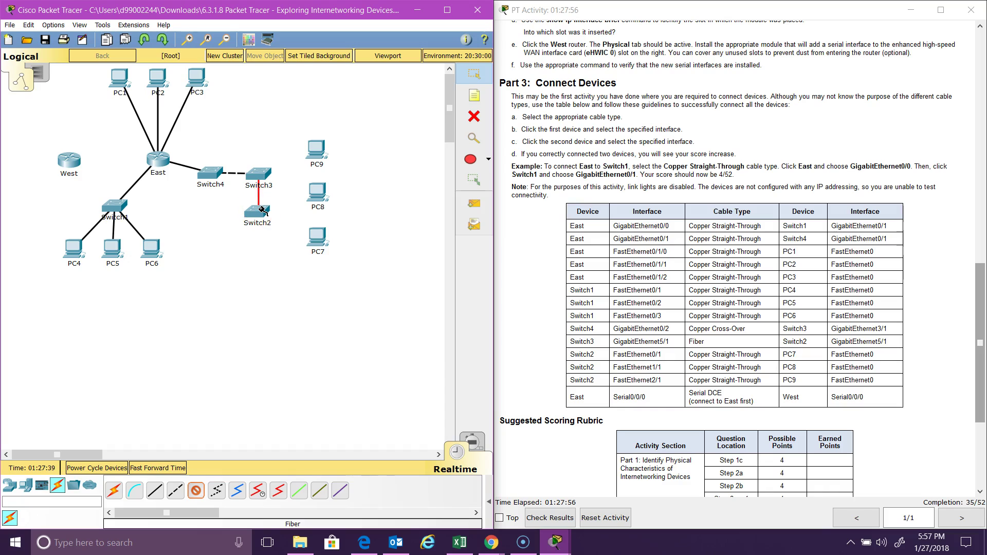
left_click(258, 207)
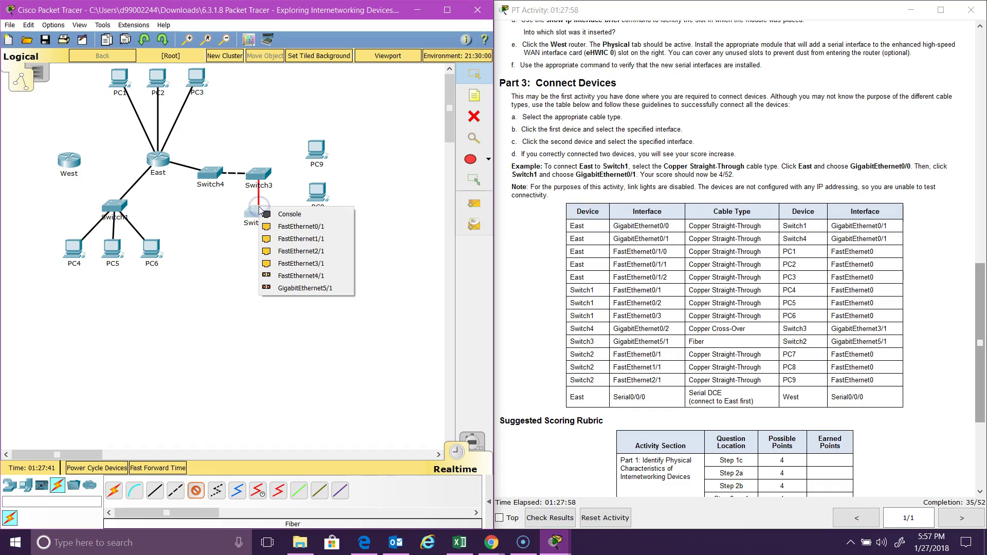
left_click(275, 289)
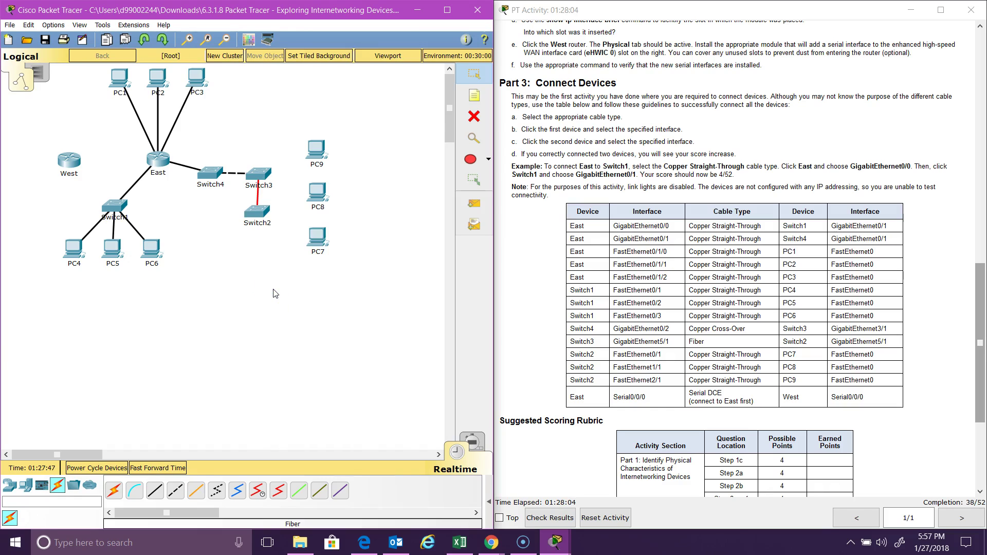
Connect Switch2's FastEthernet0/1 to PC7's FastEthernet0 with a Copper Straight-Through cable
left_click(253, 180)
left_click(154, 490)
left_click(256, 216)
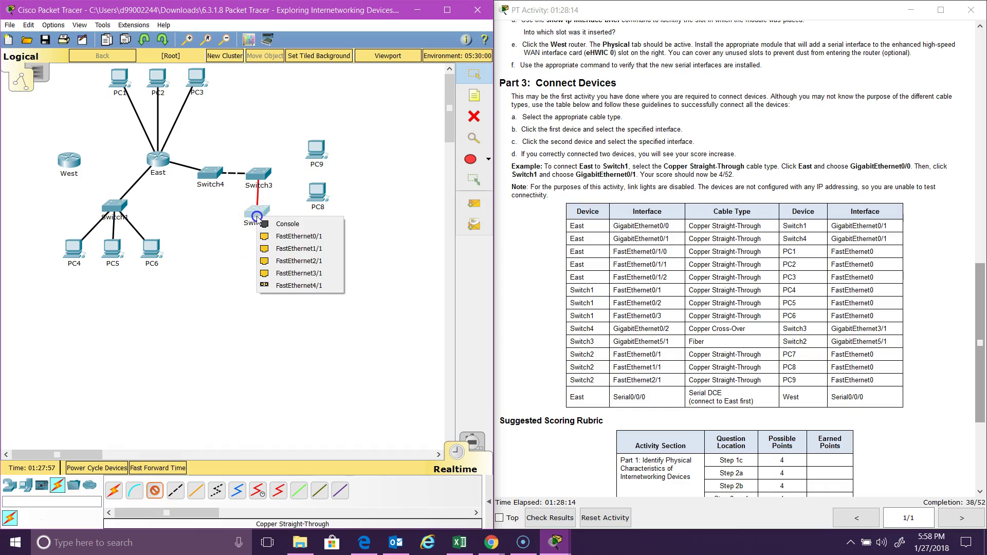
left_click(299, 236)
left_click(318, 239)
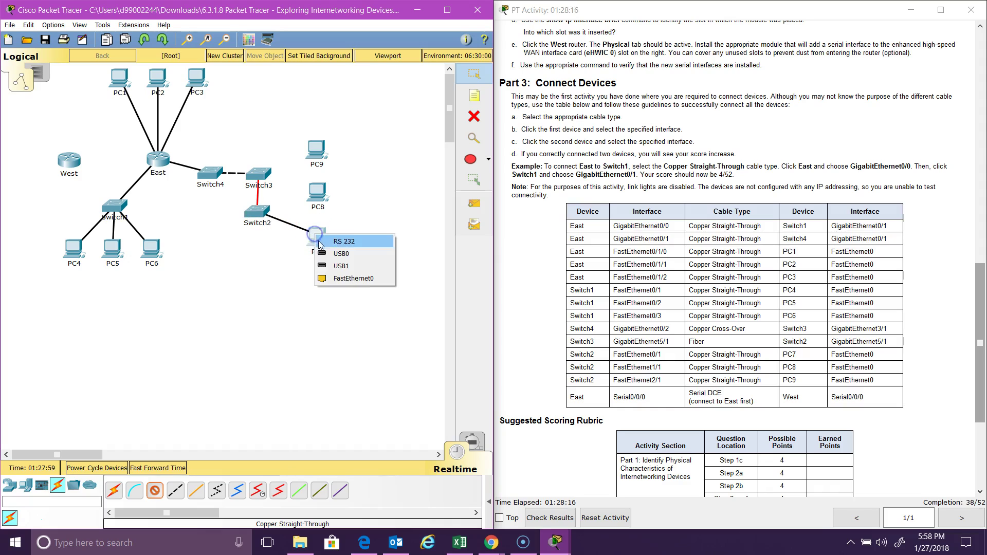
left_click(354, 278)
Connect Switch2's FastEthernet1/1 to PC8's FastEthernet0 with a Copper Straight-Through cable
left_click(161, 494)
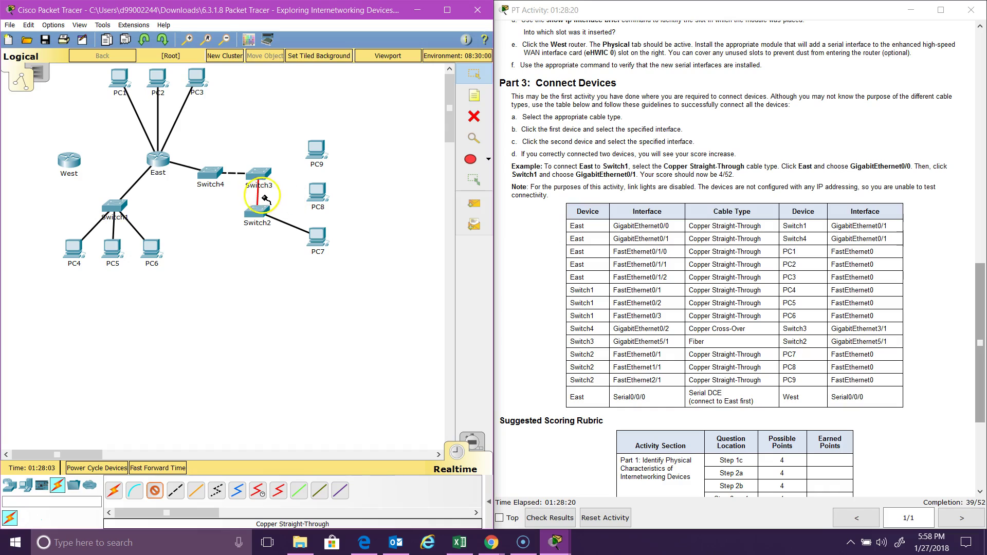
left_click(261, 211)
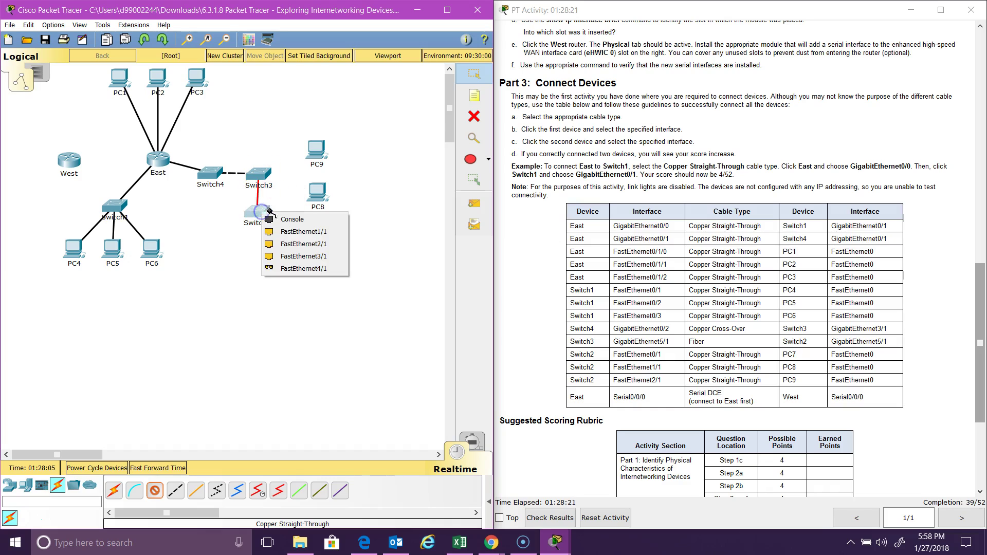
left_click(291, 233)
left_click(319, 193)
left_click(360, 222)
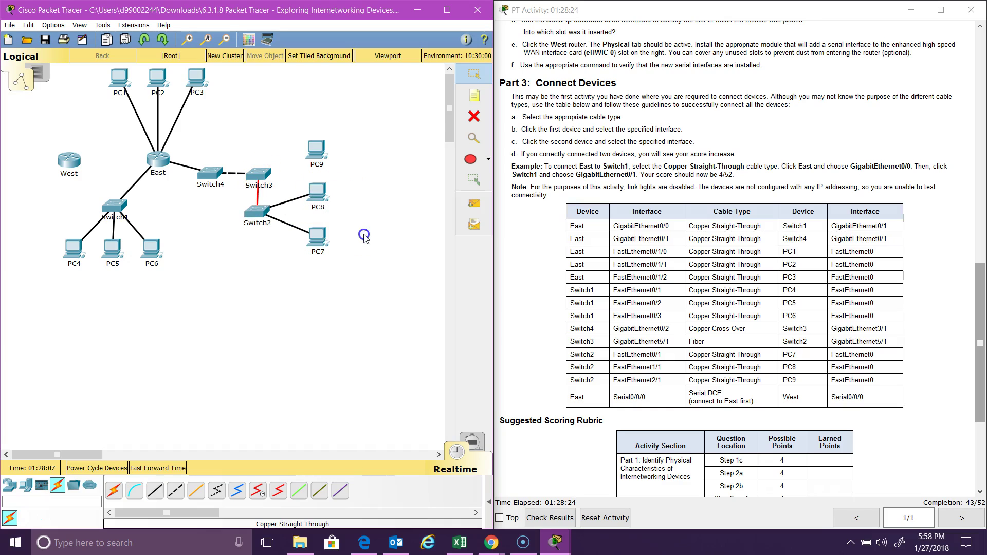
left_click(157, 490)
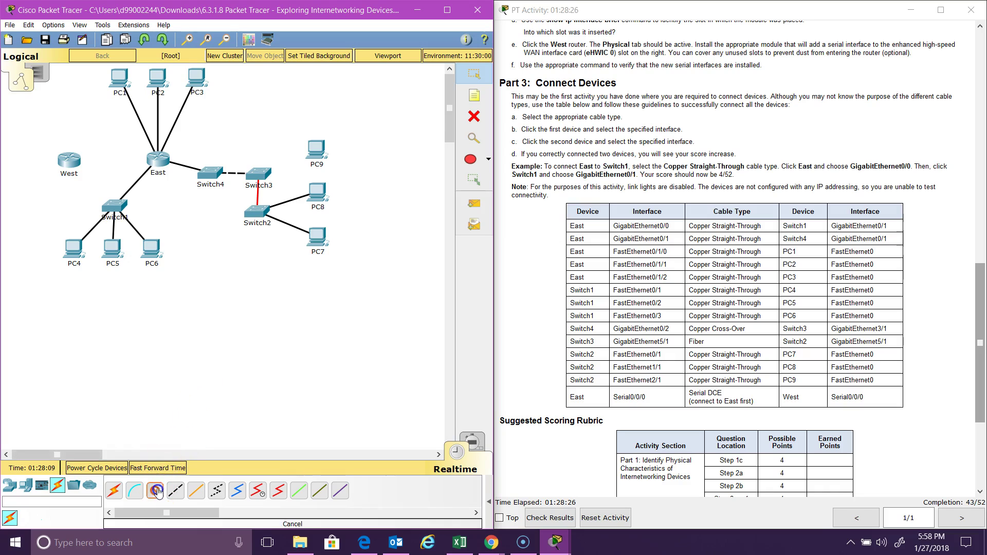
left_click(262, 176)
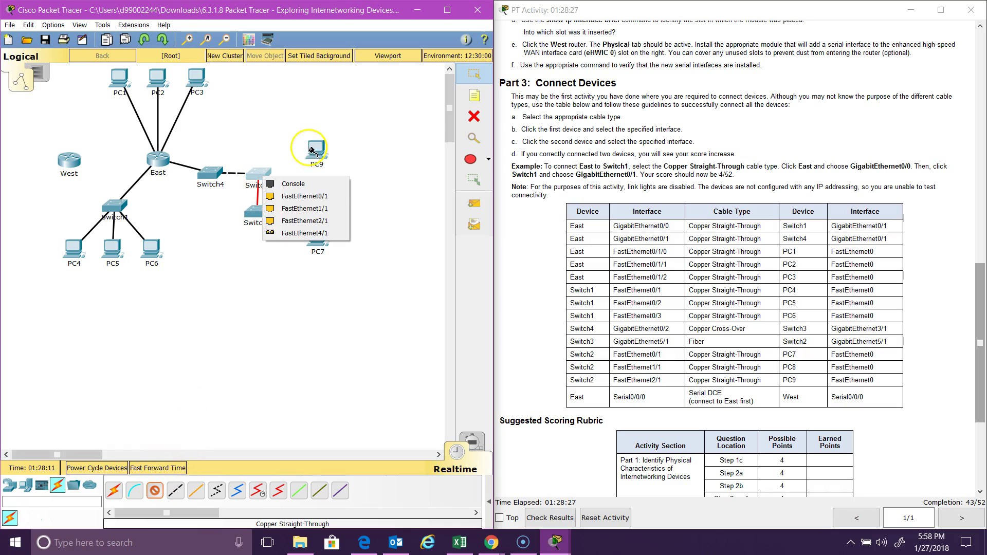
left_click(304, 196)
left_click(318, 150)
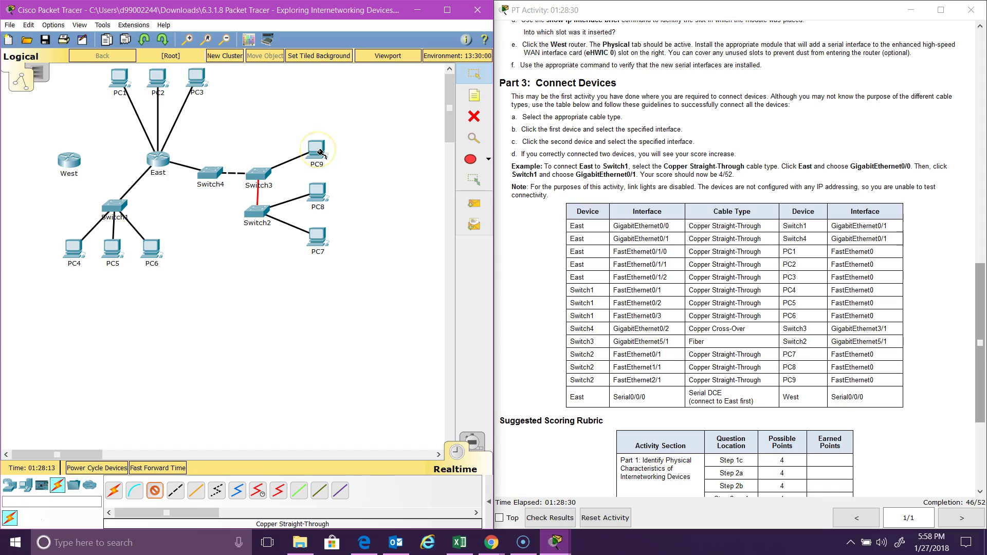
key("Escape")
Connect Switch2's FastEthernet2/1 to PC9's FastEthernet0 with a Copper Straight-Through cable
left_click(262, 213)
left_click(162, 493)
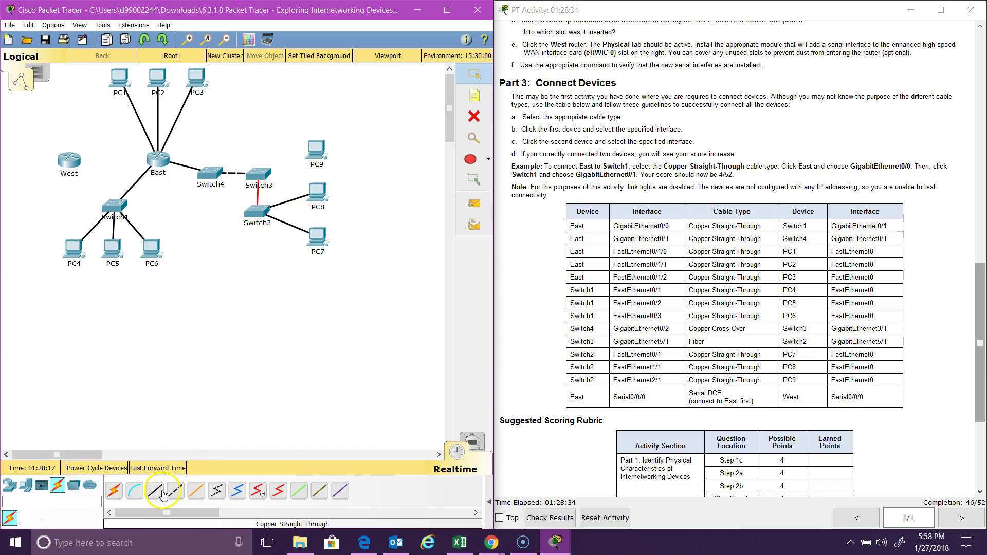
left_click(260, 211)
left_click(301, 226)
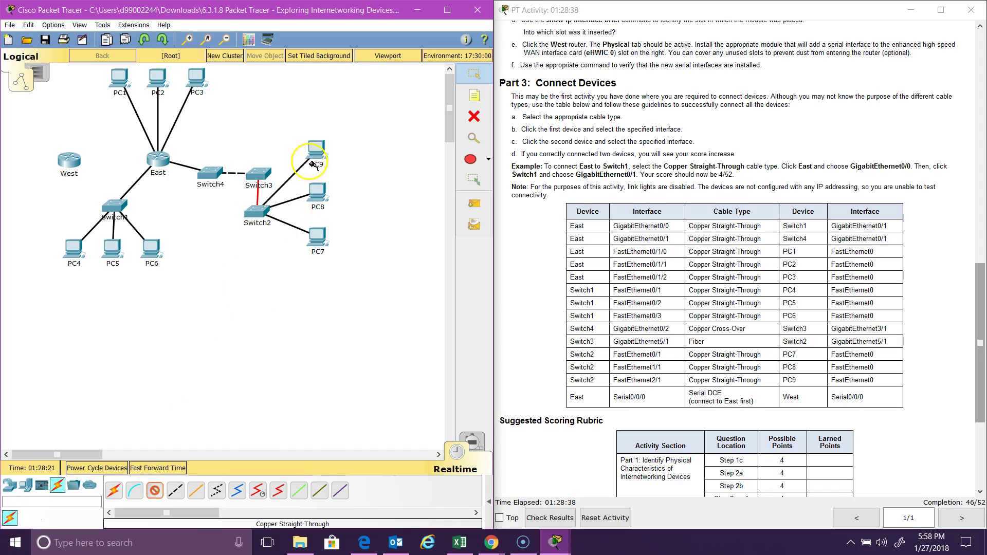
left_click(314, 151)
left_click(332, 196)
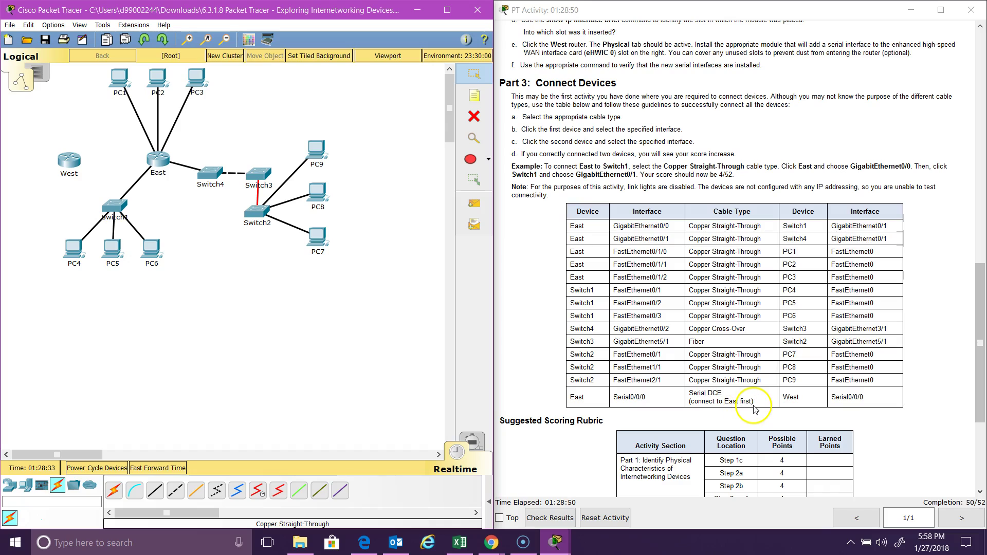
Connect East's Serial0/0/0 to West's Serial0/0/0 with a Serial DCE cable, starting from East
left_click(259, 493)
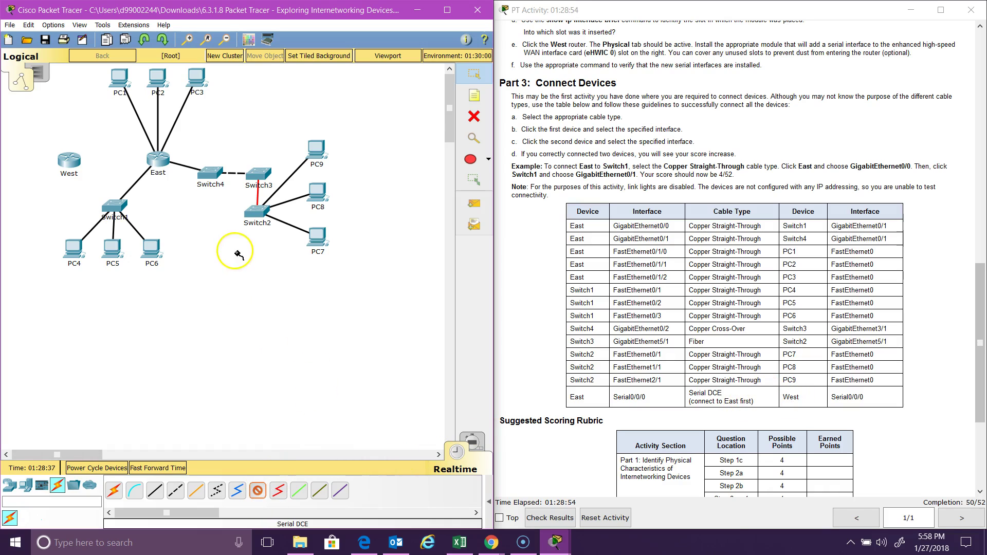
left_click(155, 160)
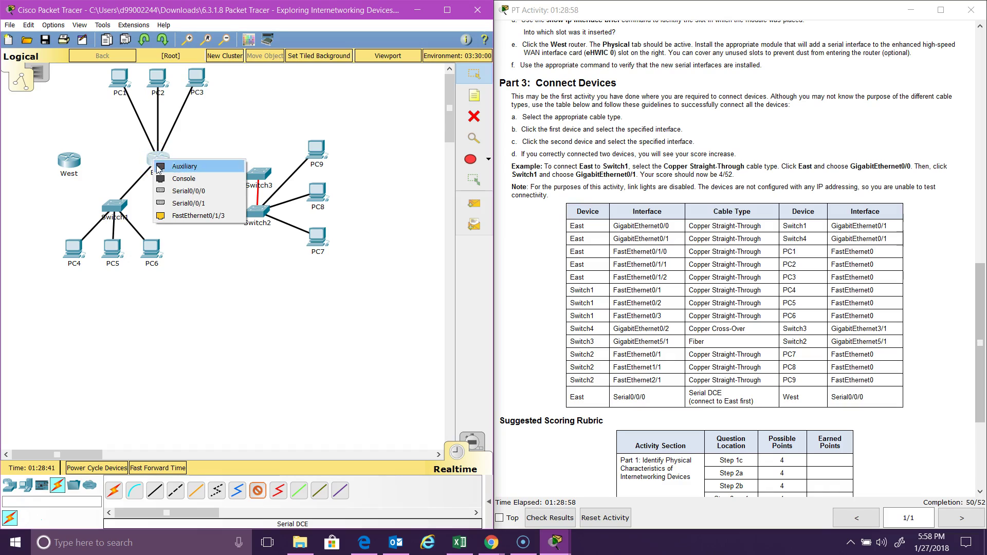
left_click(159, 216)
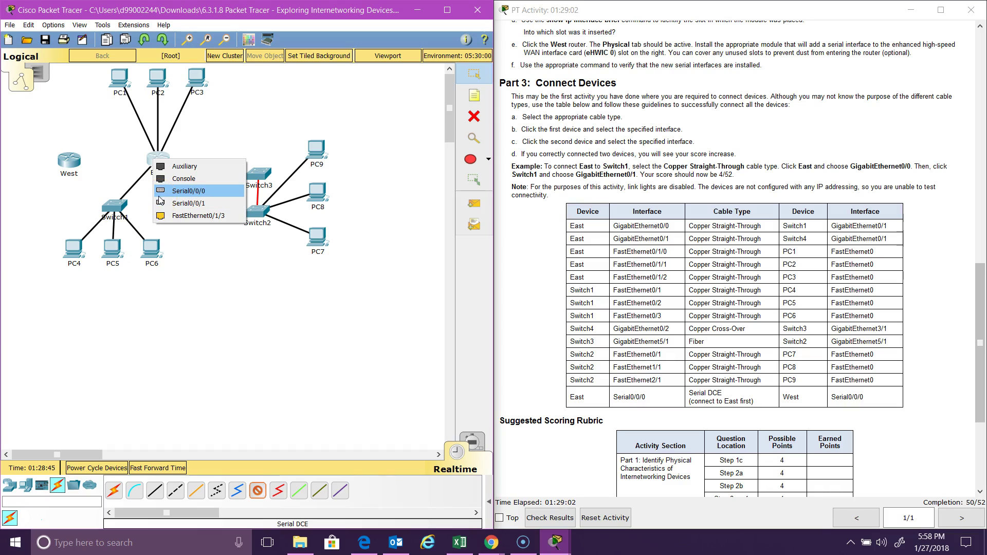
left_click(160, 191)
left_click(73, 163)
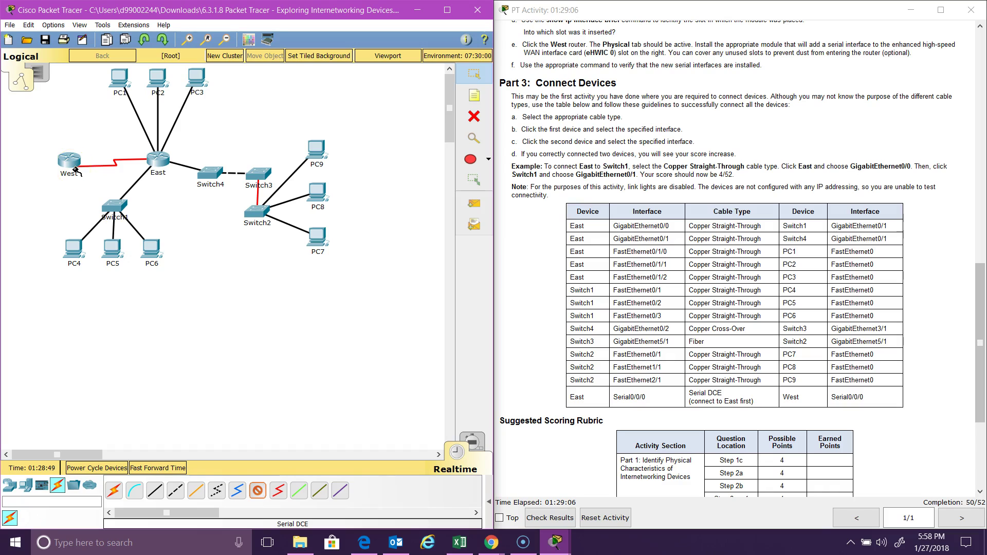
left_click(75, 169)
left_click(88, 224)
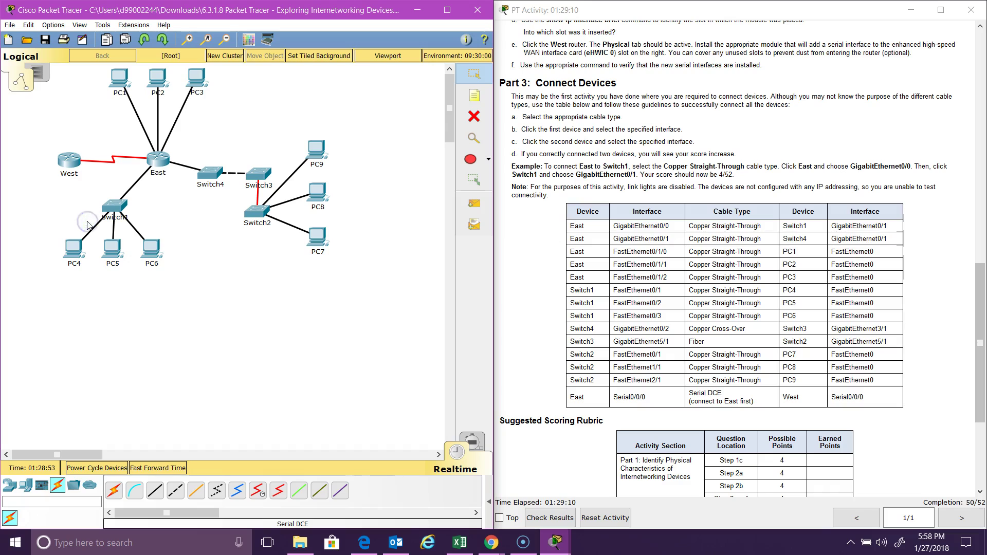
left_click(173, 244)
Check the activity results, review the assessment items for the cabled connections, and close the results
left_click(549, 520)
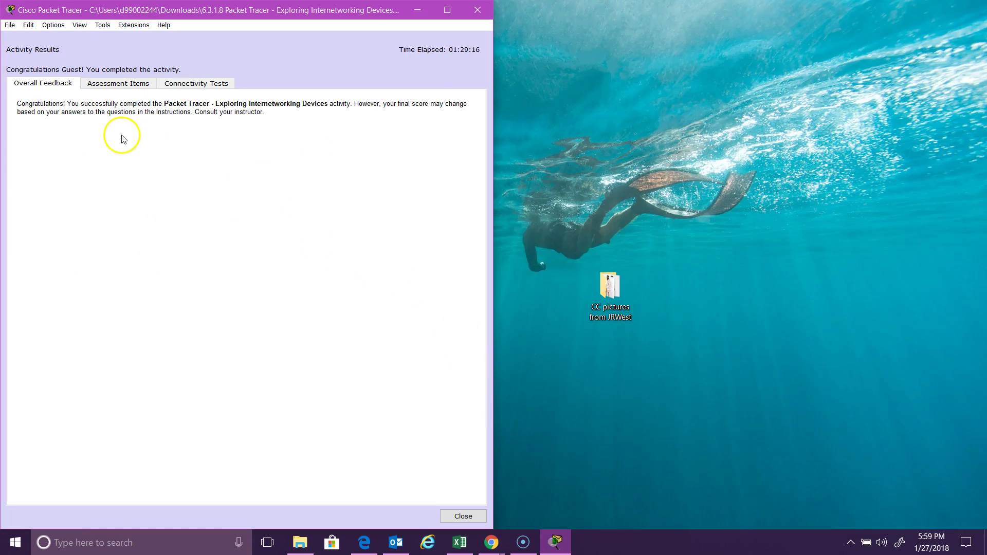
left_click(123, 84)
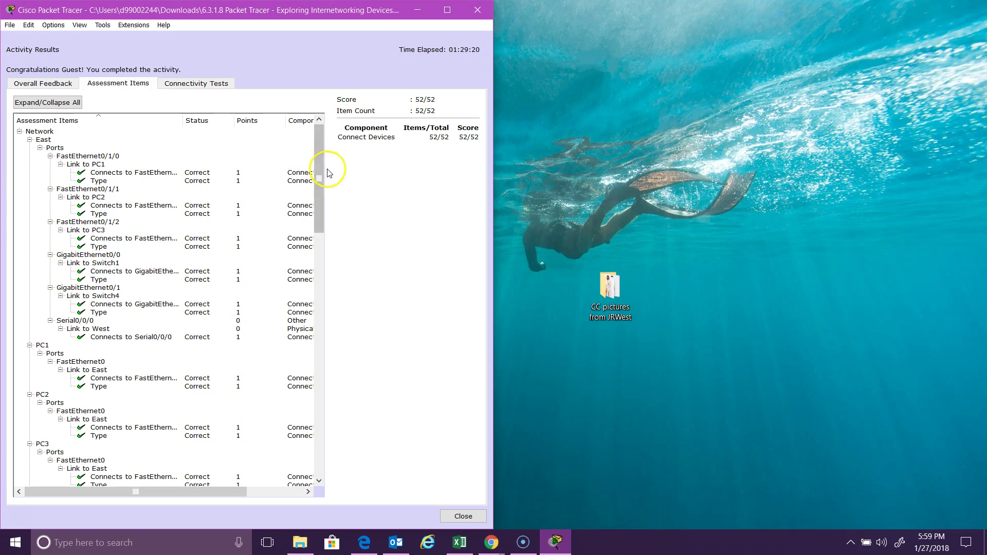
mouse_move(326, 176)
left_mouse_down()
mouse_move(330, 449)
mouse_move(330, 159)
left_mouse_up()
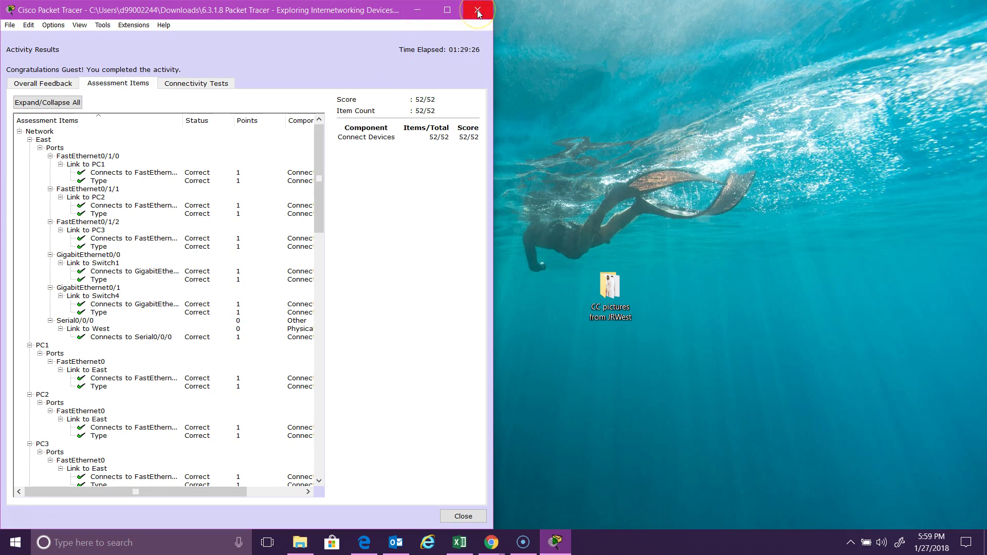
left_click(476, 517)
left_click(439, 547)
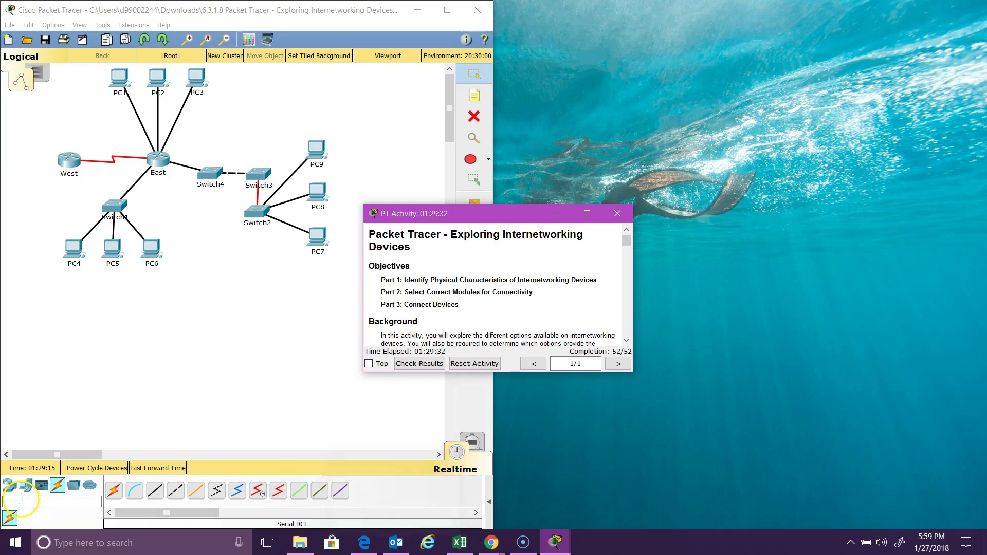